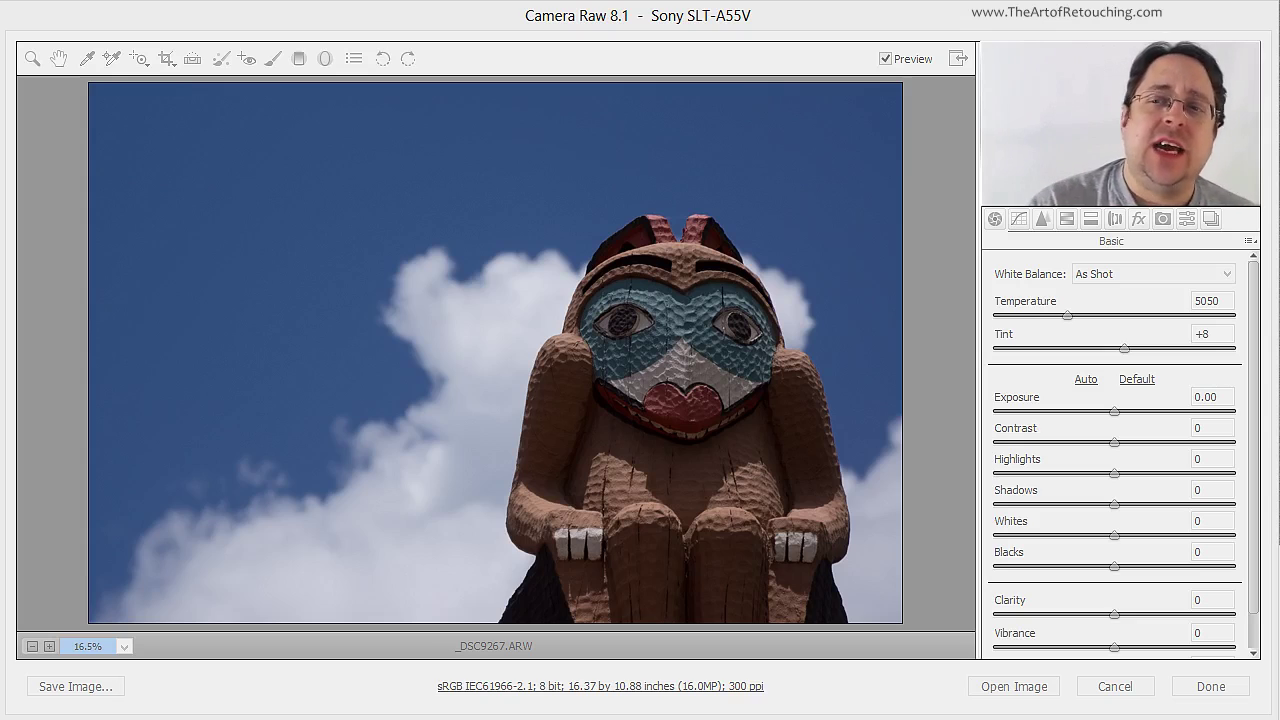
# Step: Open Camera Raw's Workflow Options (sRGB, 8 Bits/Channel, 16.0 MP, 300 ppi) and expand the Space list
pyautogui.hotkey('alt', 'Tab')
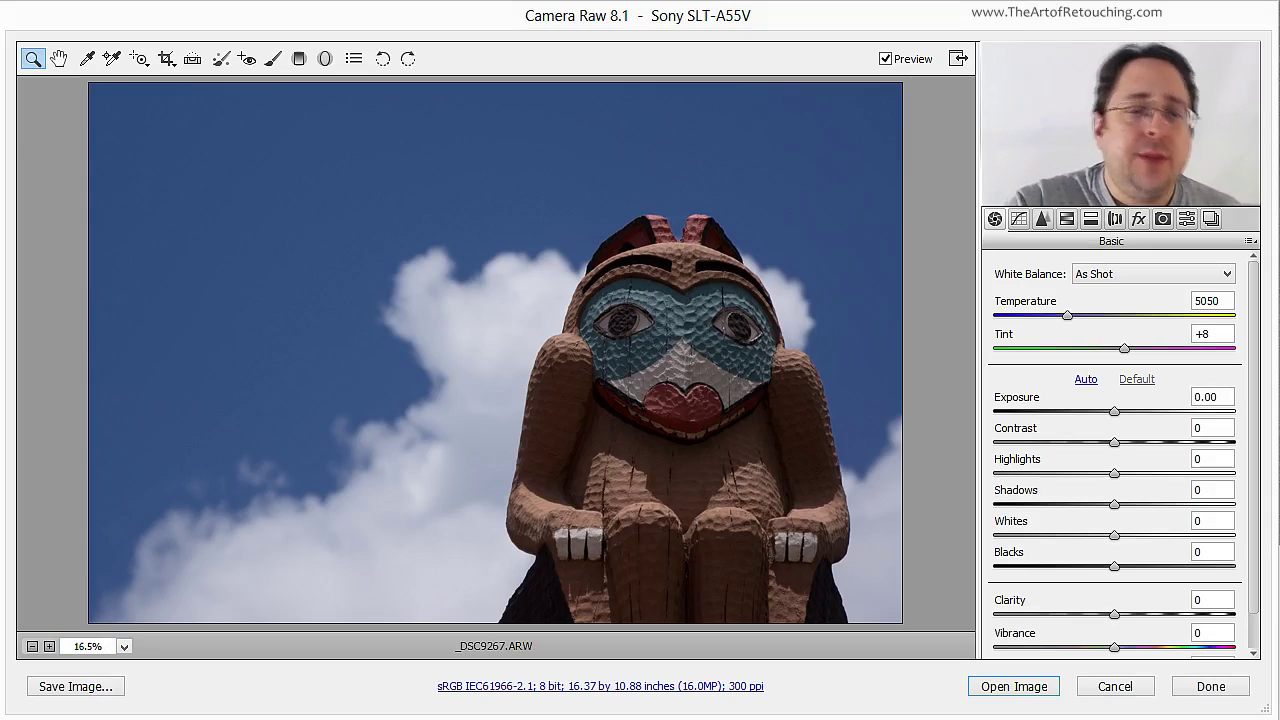
pyautogui.click(608, 690)
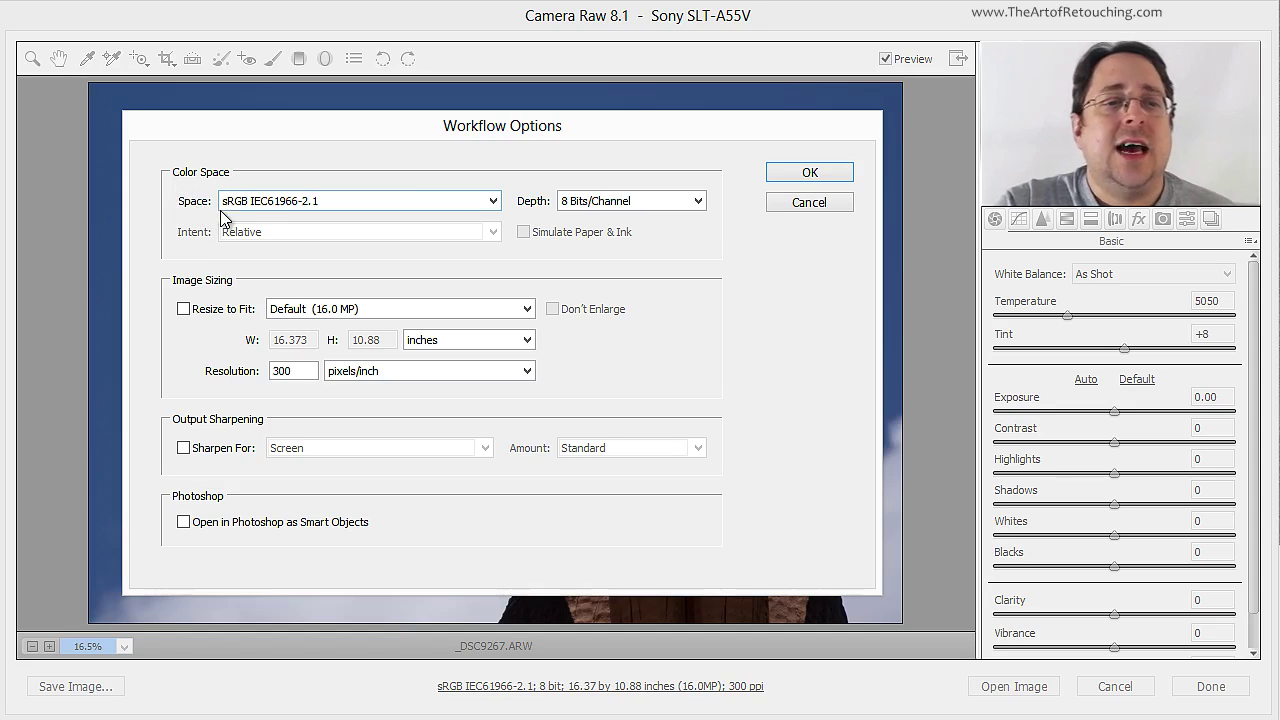
pyautogui.click(493, 202)
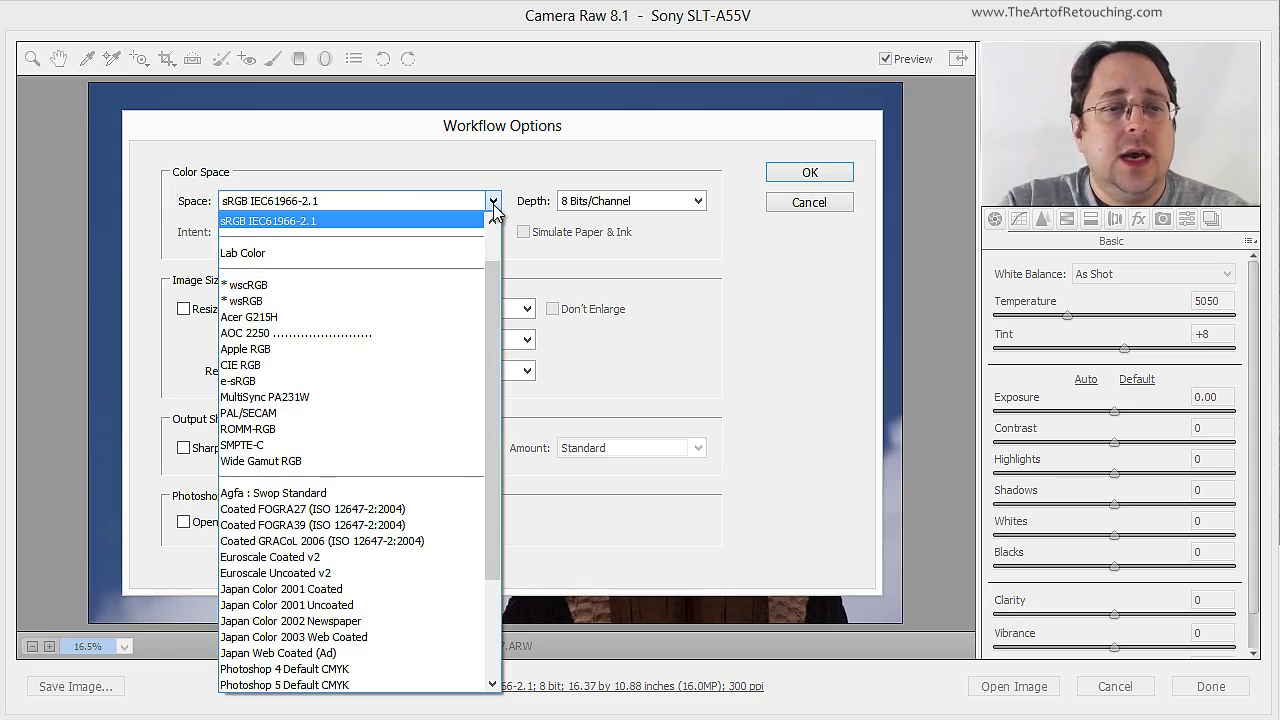
# Step: Scroll the colour space list up to Adobe RGB (1998), ColorMatch RGB and ProPhoto RGB
pyautogui.moveTo(494, 280); pyautogui.dragTo(498, 235)
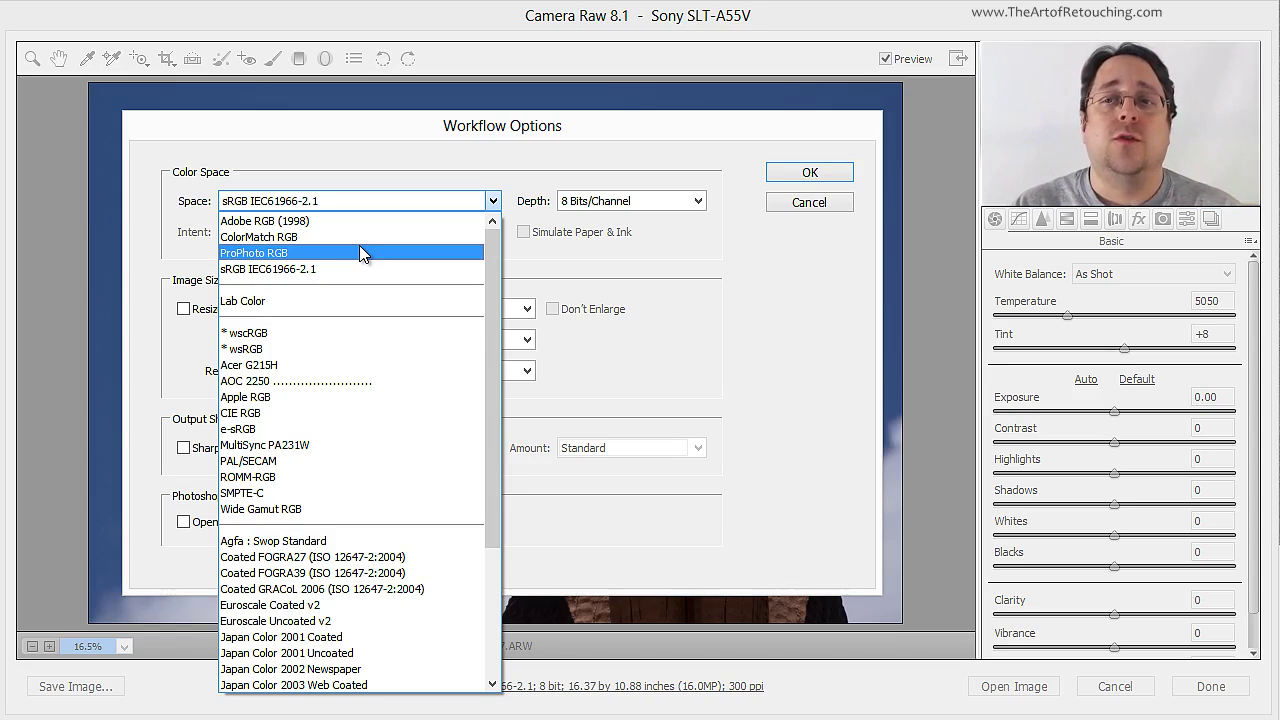
# Step: Pick Adobe RGB (1998) as the workflow Space
pyautogui.press('a')
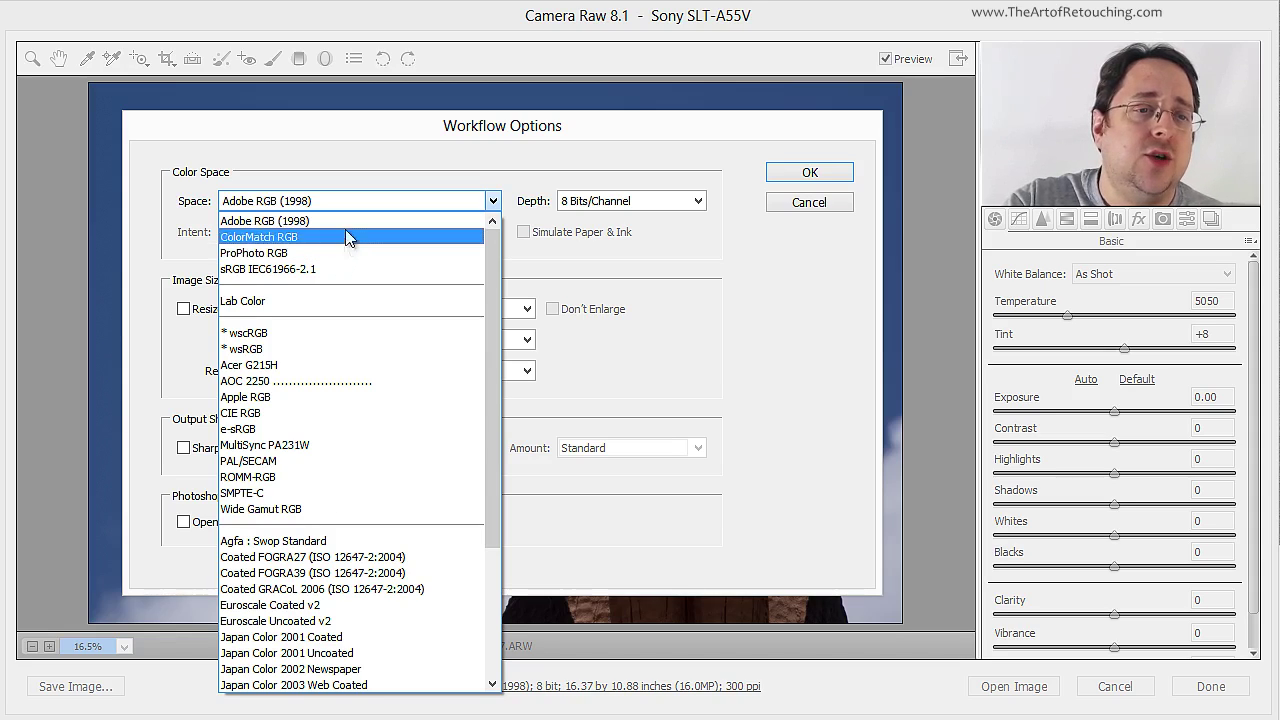
pyautogui.click(342, 214)
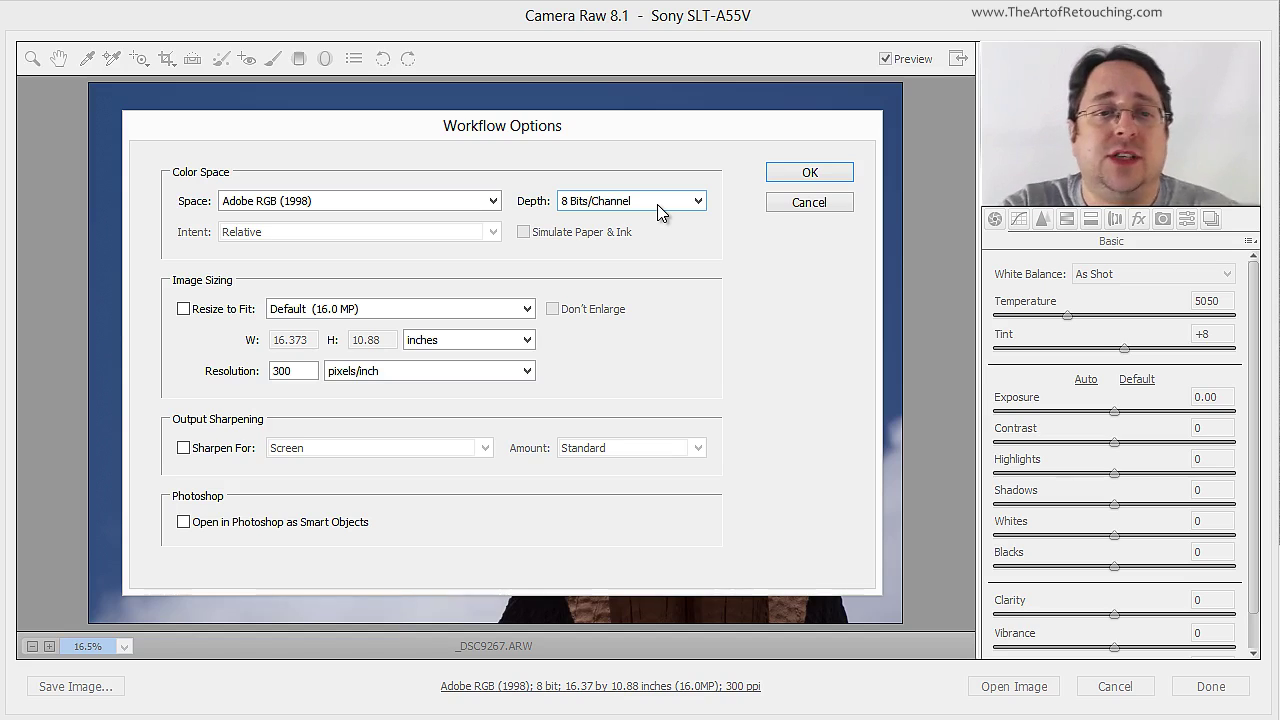
# Step: Set Depth to 16 Bits/Channel and switch on Resize to Fit megapixels
pyautogui.click(658, 203)
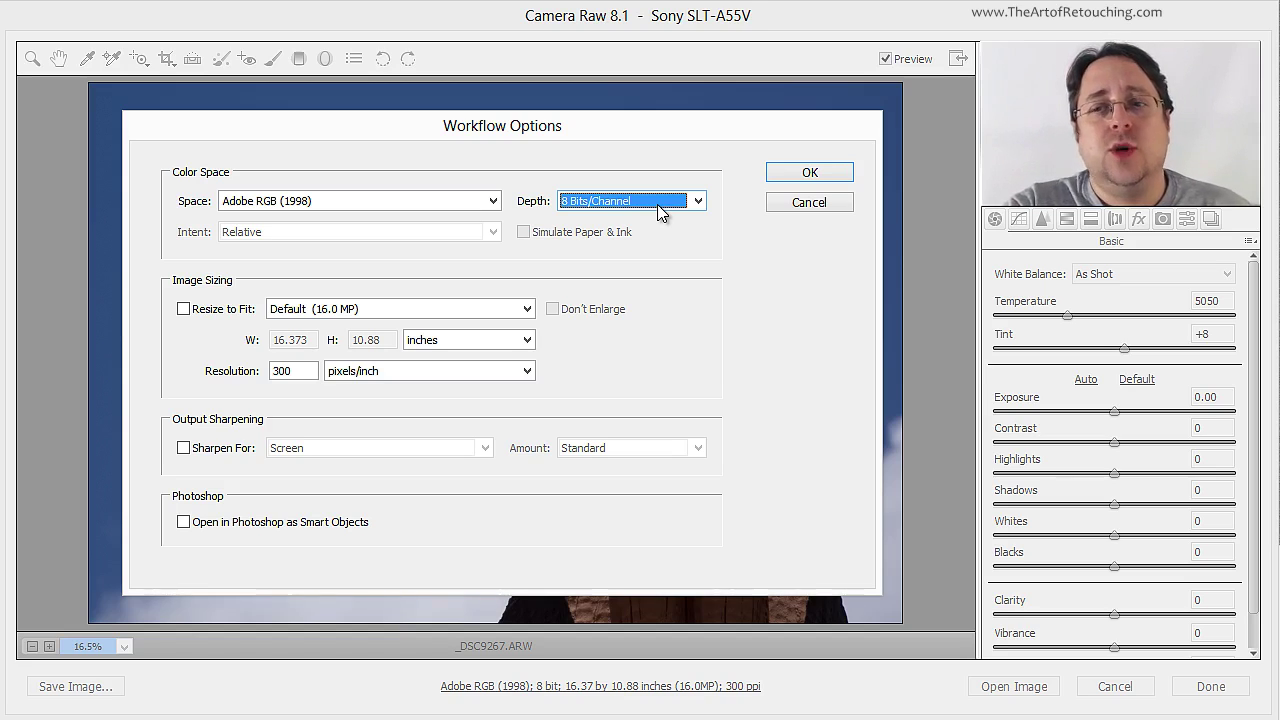
pyautogui.click(658, 204)
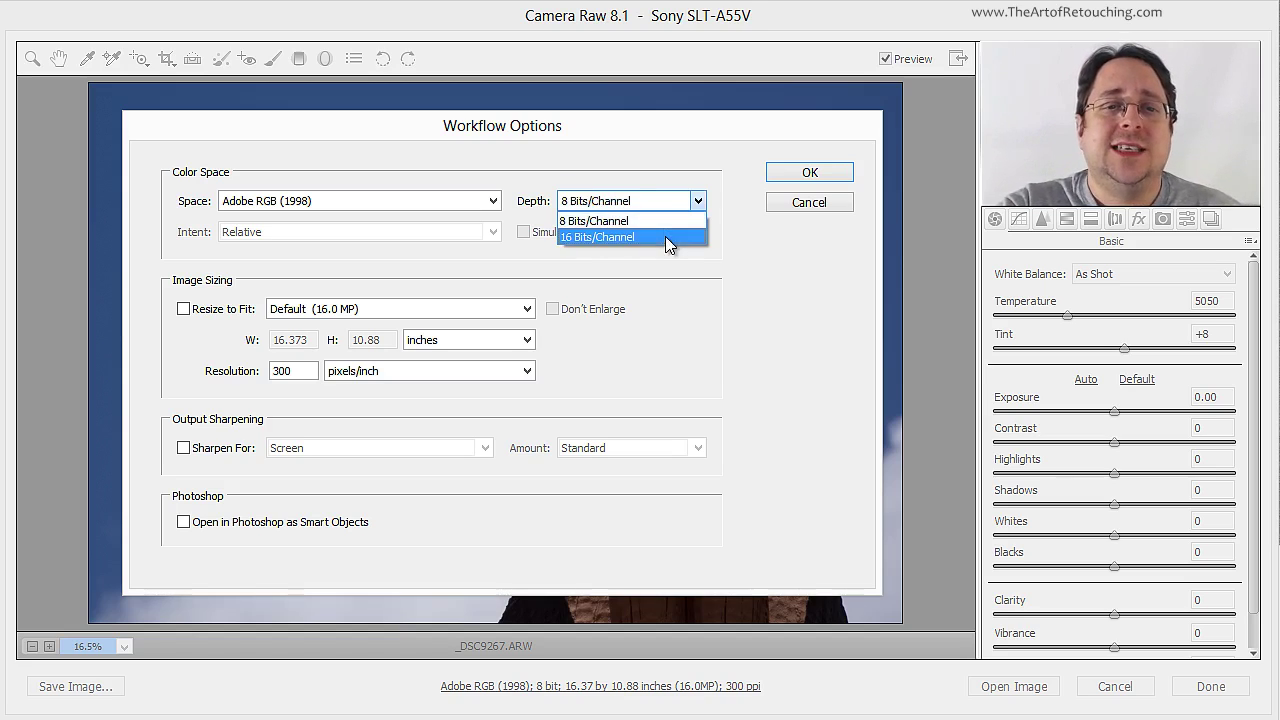
pyautogui.click(665, 236)
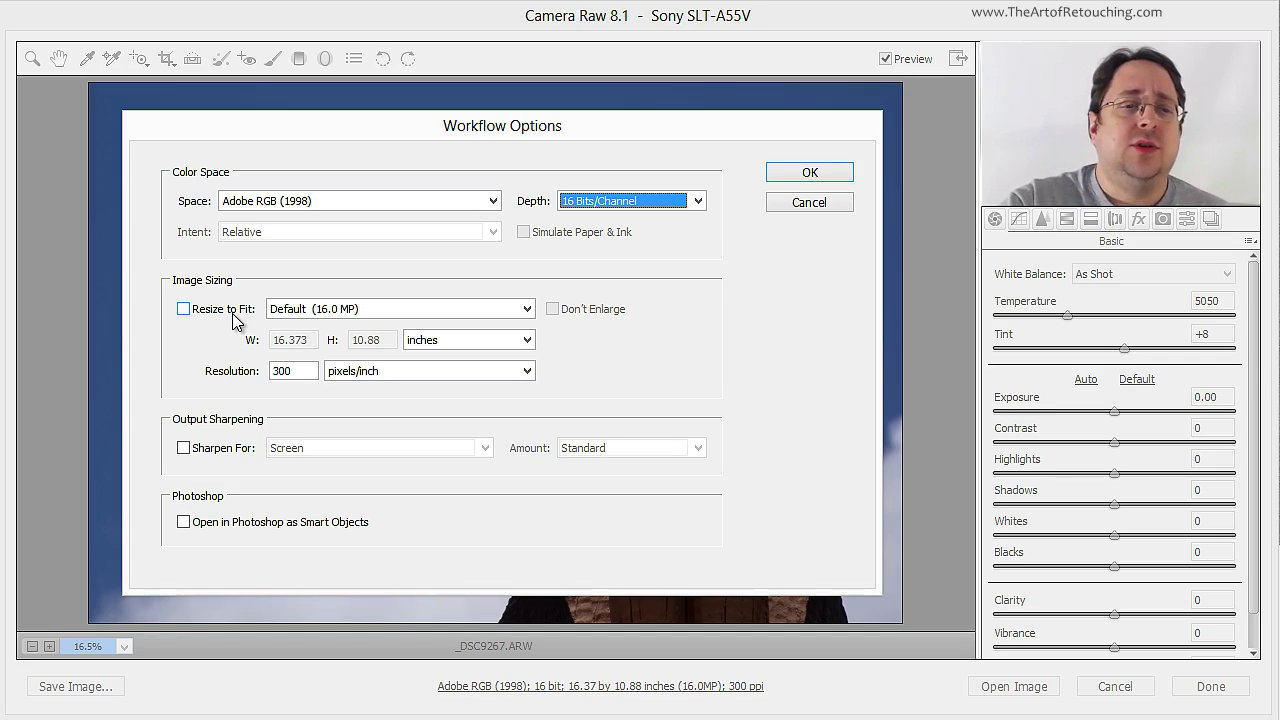
pyautogui.click(233, 312)
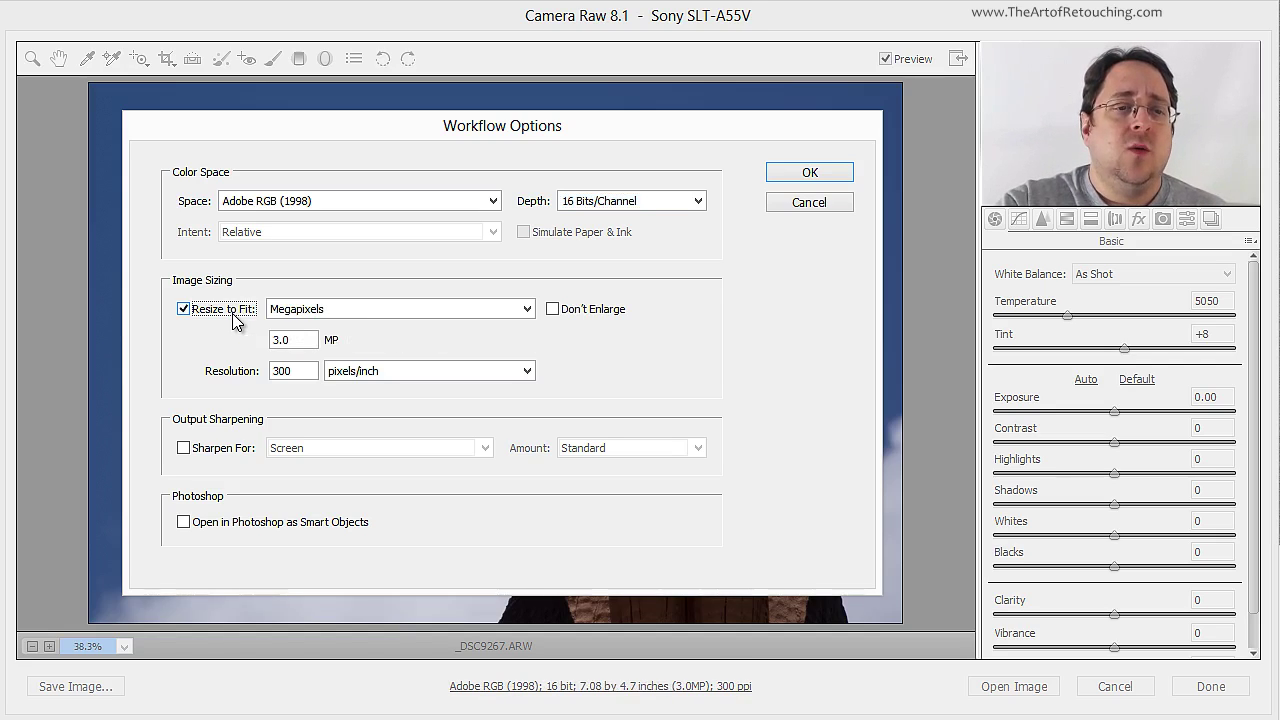
pyautogui.click(255, 312)
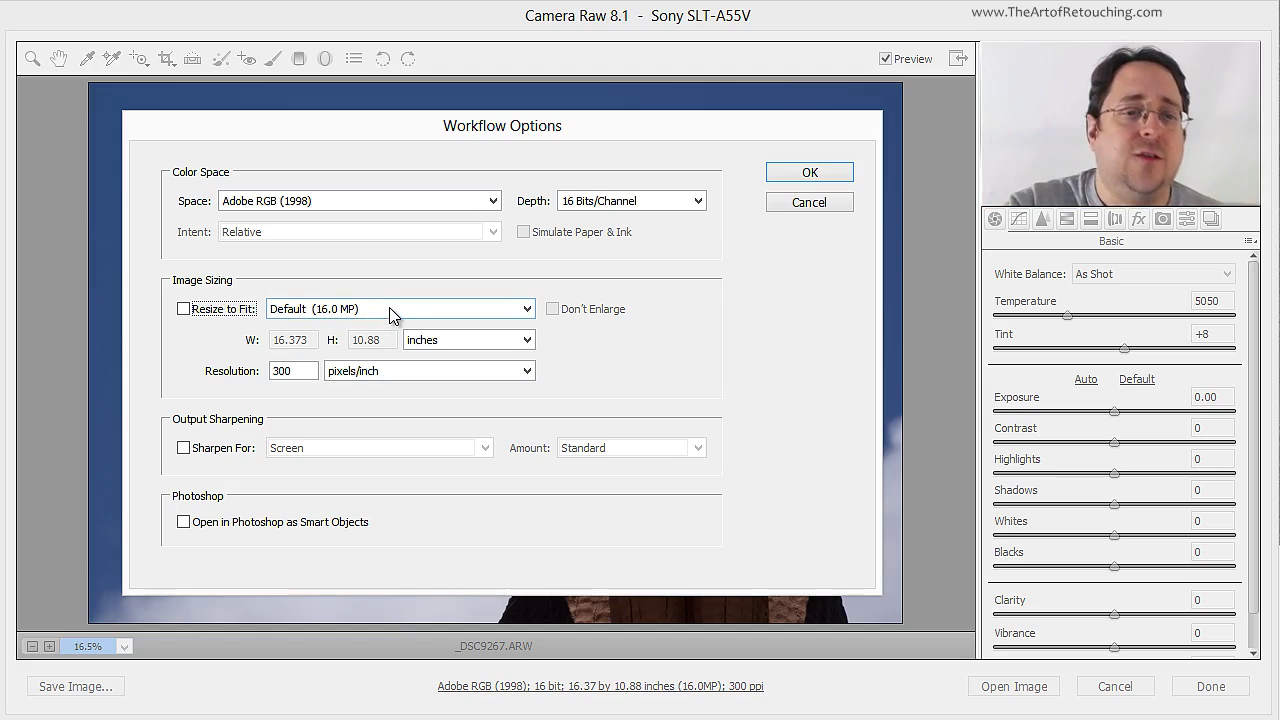
pyautogui.click(389, 309)
# Step: Set the resize output to 18 megapixels and accept the Workflow Options
pyautogui.click(390, 322)
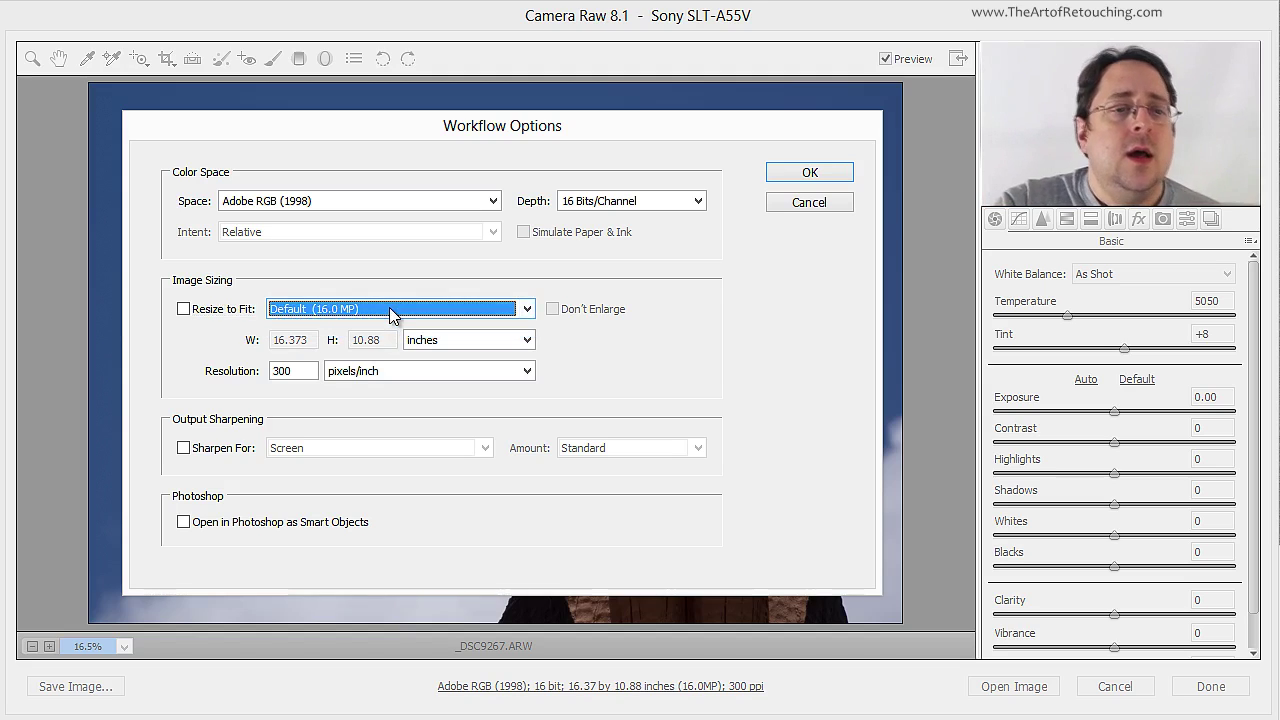
pyautogui.click(184, 312)
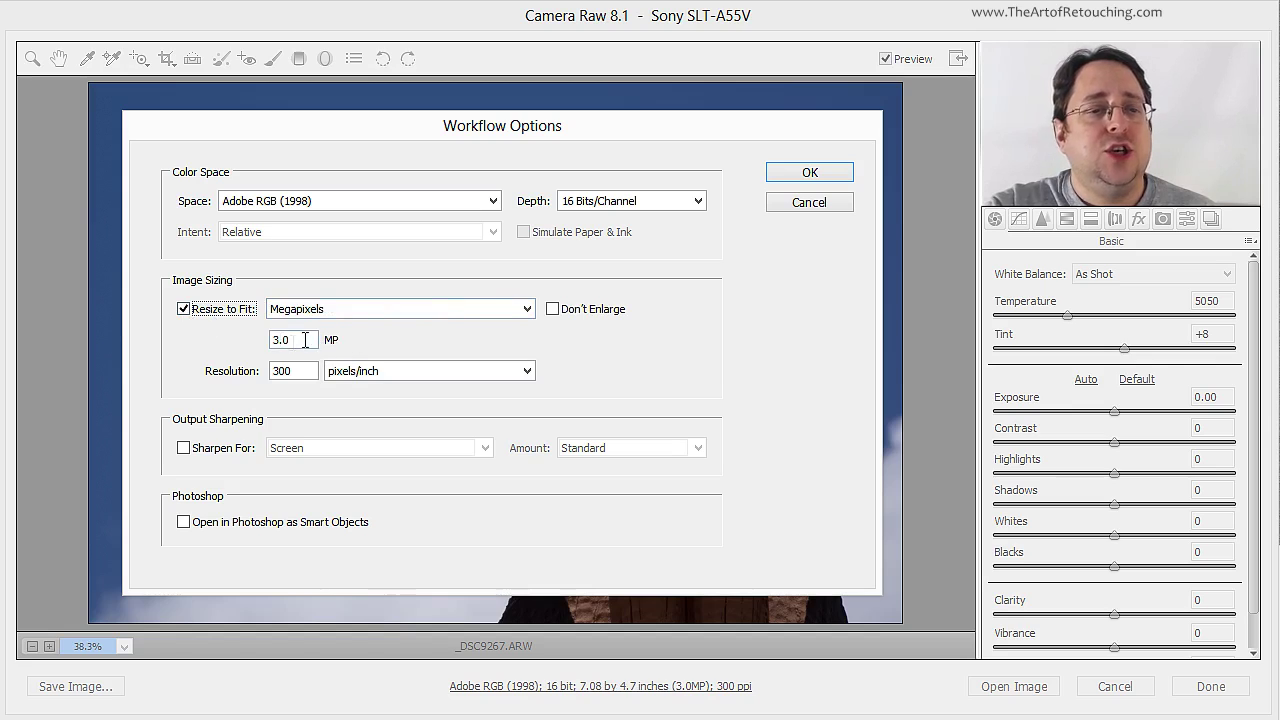
pyautogui.moveTo(300, 341); pyautogui.dragTo(196, 343)
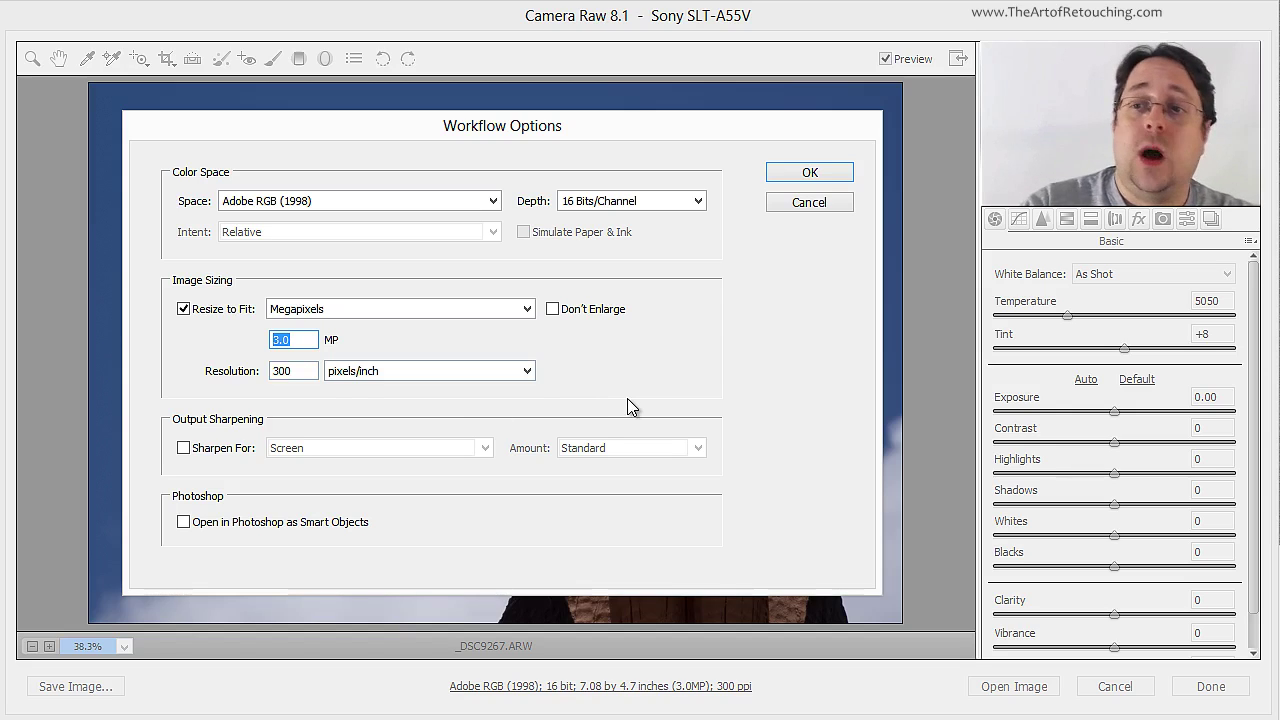
pyautogui.write('16')
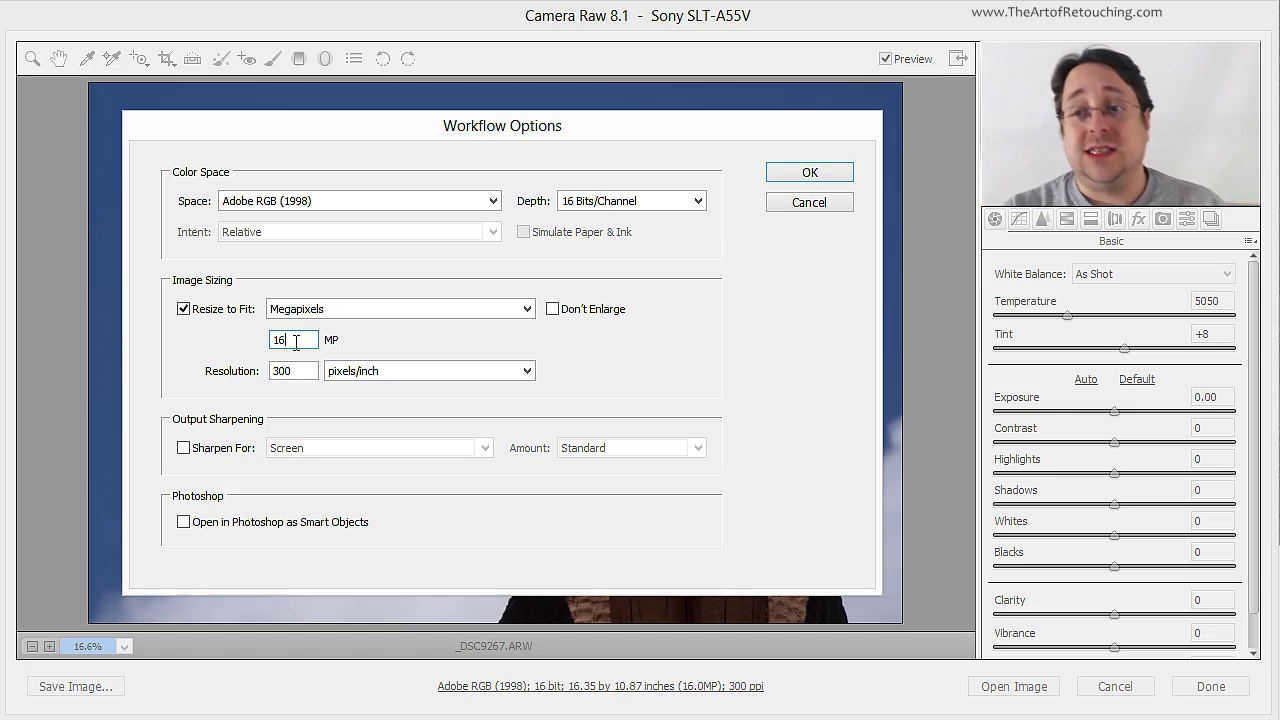
pyautogui.moveTo(296, 342); pyautogui.dragTo(198, 352)
pyautogui.write('18')
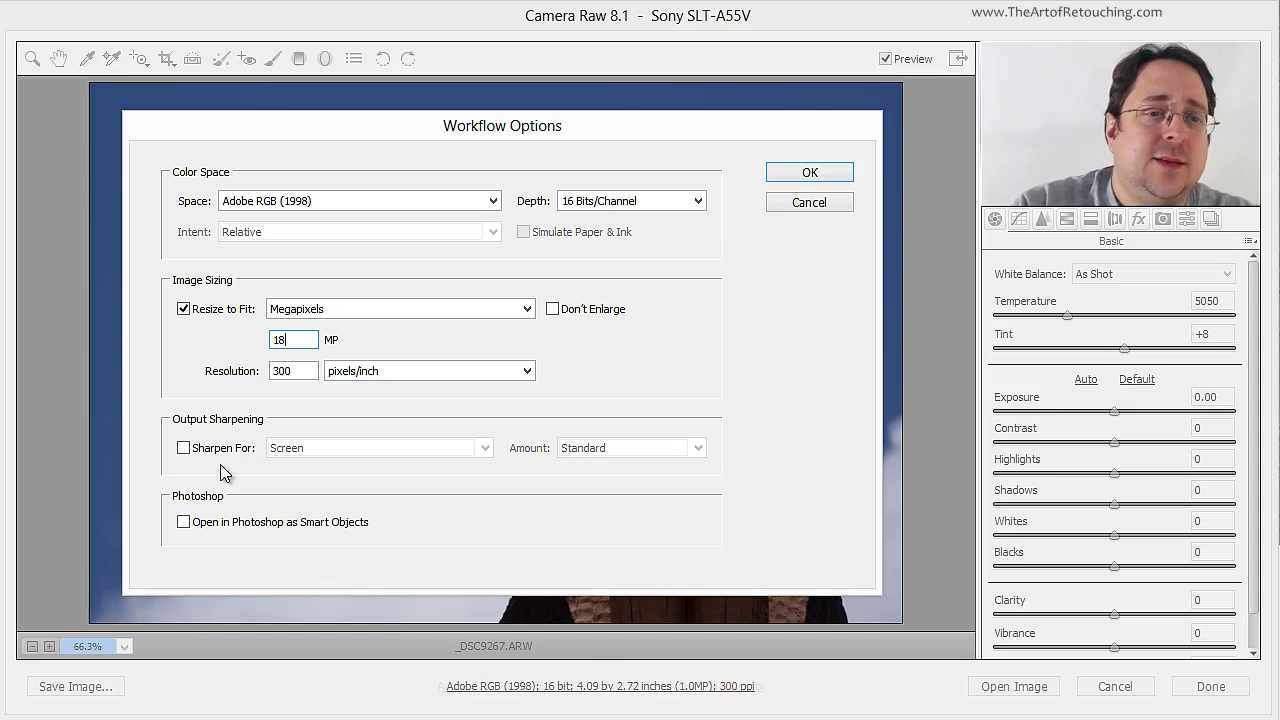
pyautogui.press('Tab')
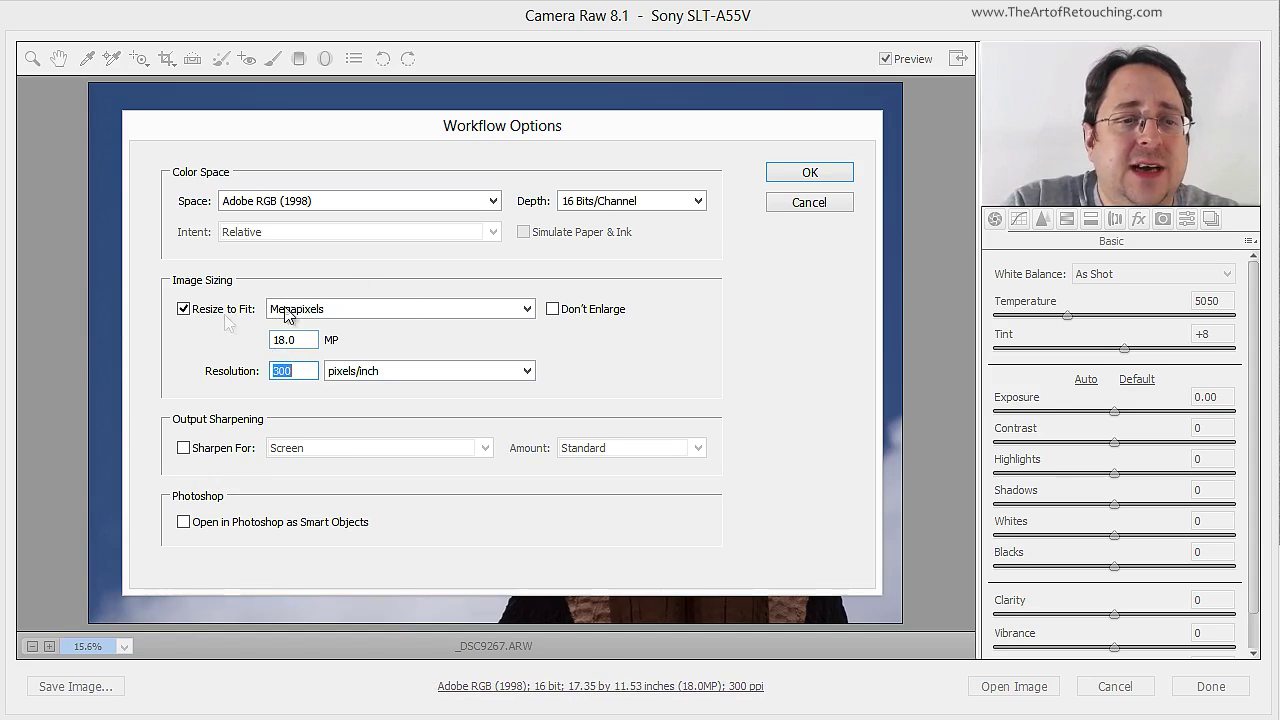
pyautogui.click(809, 174)
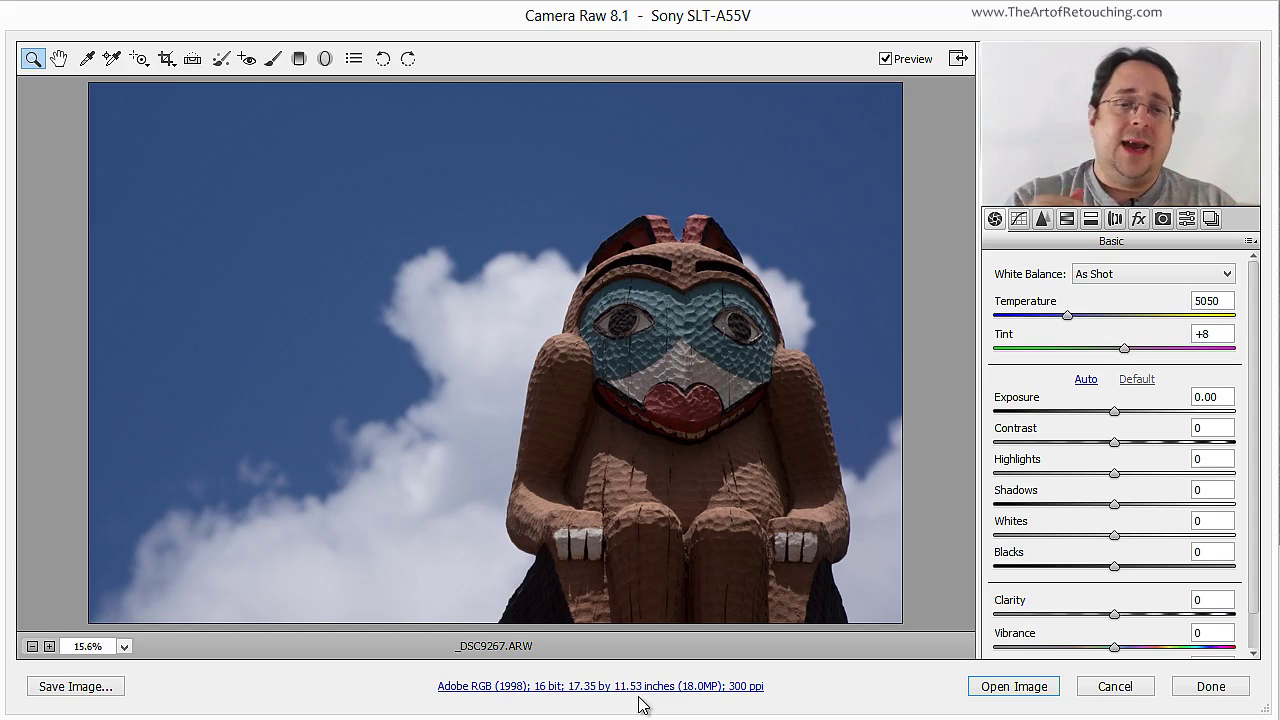
# Step: Change the resize output to 3 megapixels at 300 ppi and confirm the workflow settings
pyautogui.click(588, 686)
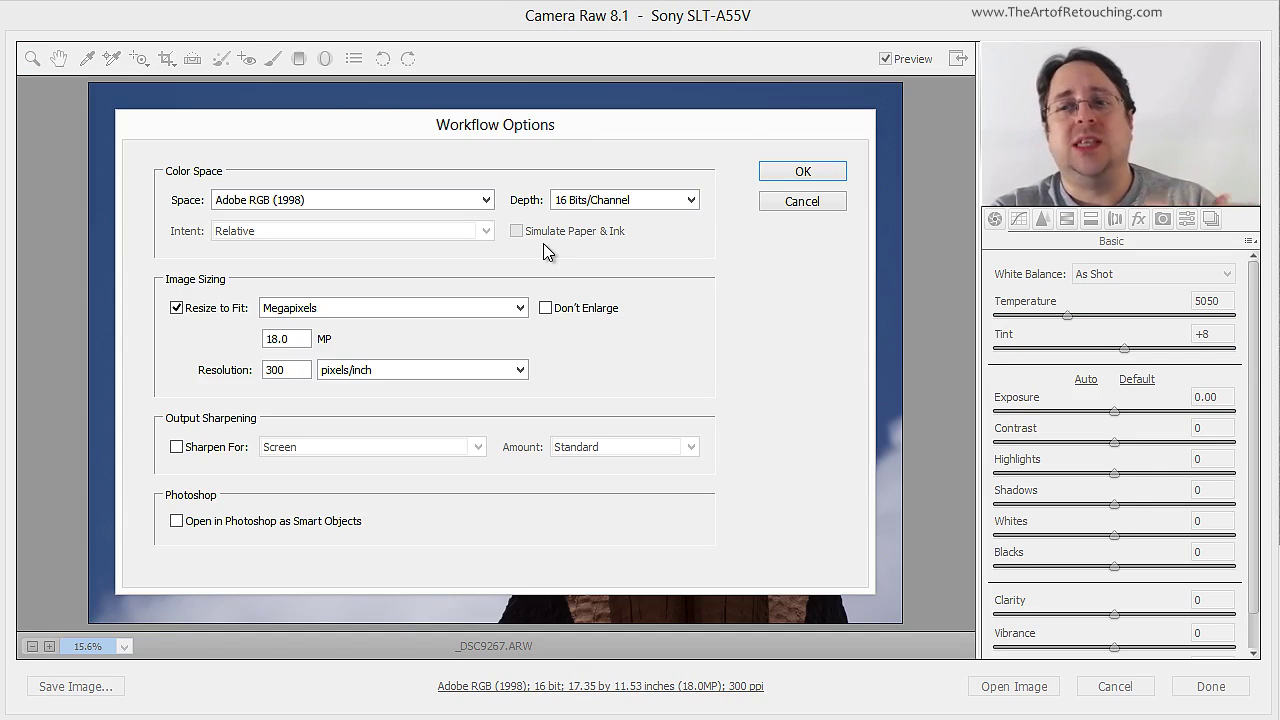
pyautogui.click(302, 339)
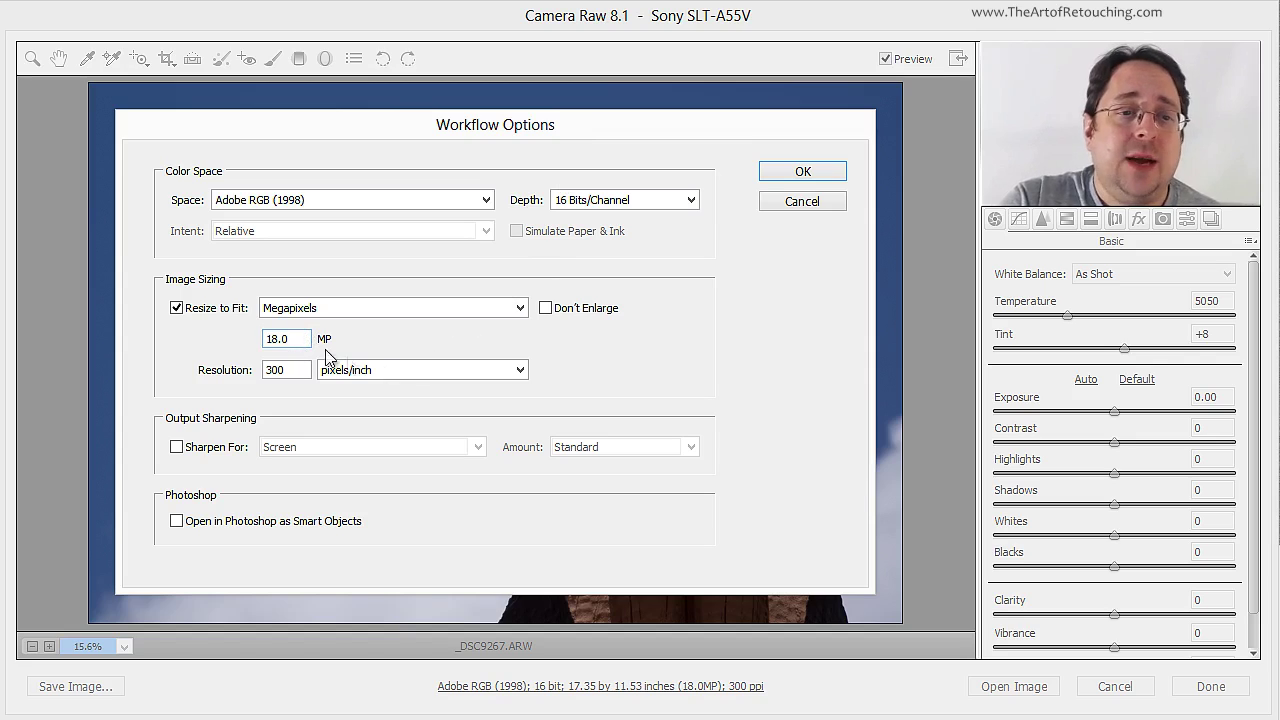
pyautogui.press('BackSpace')
pyautogui.press('BackSpace')
pyautogui.press('BackSpace')
pyautogui.press('BackSpace')
pyautogui.write('3')
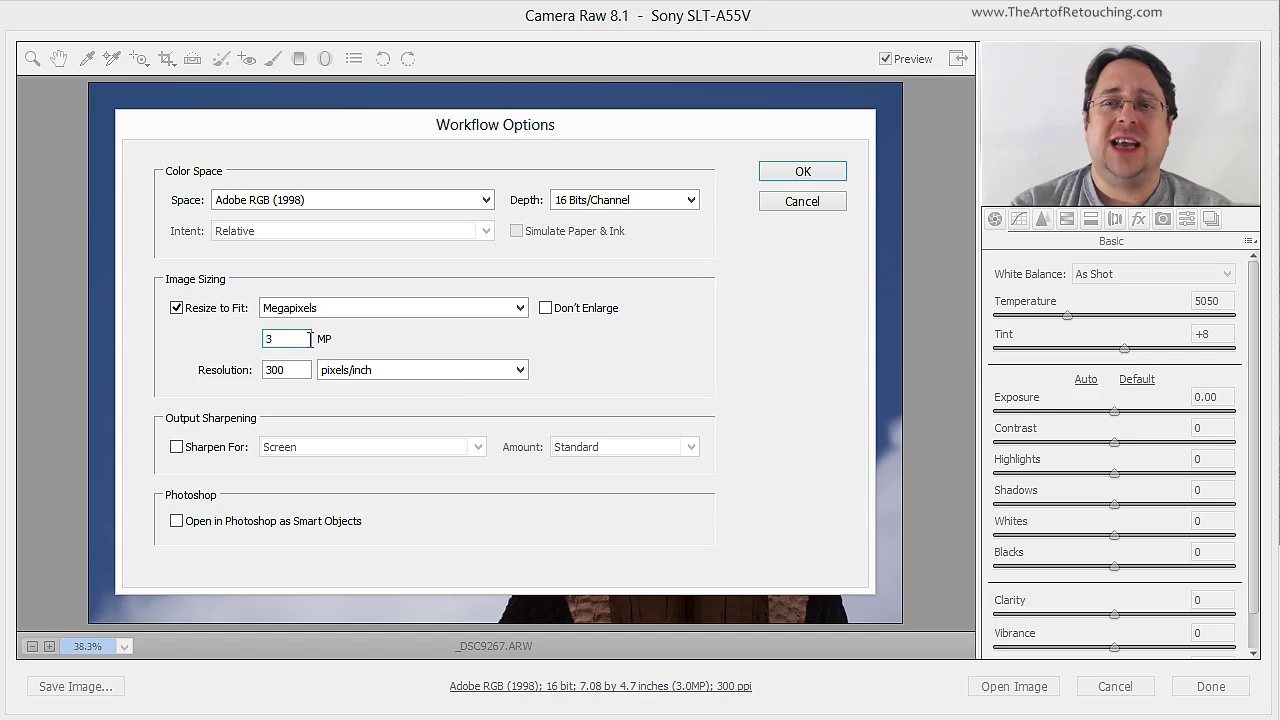
pyautogui.click(818, 174)
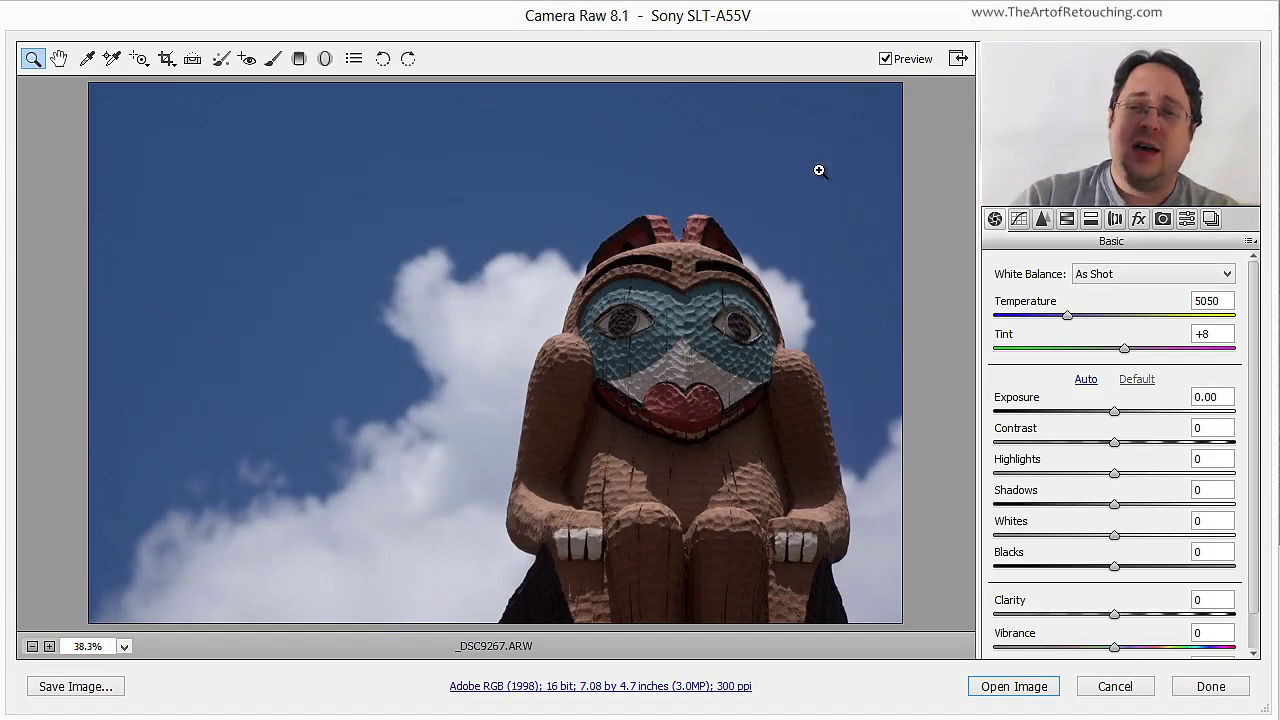
pyautogui.click(615, 687)
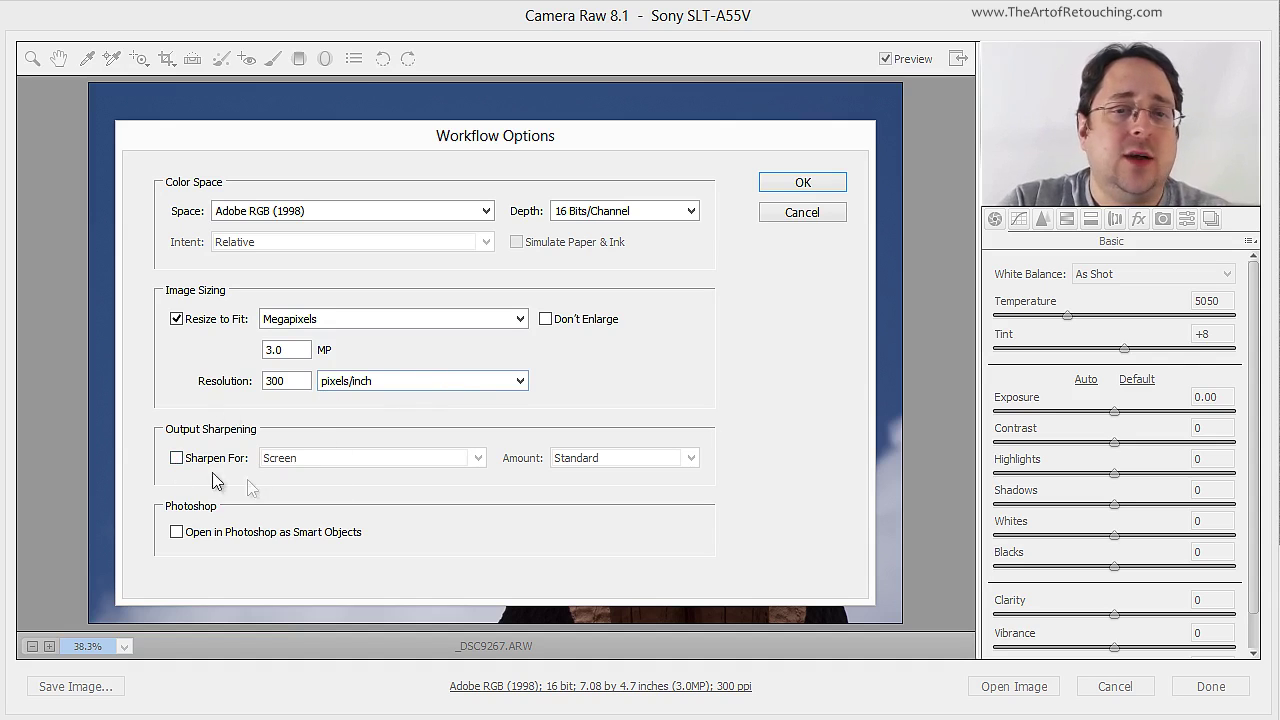
pyautogui.click(806, 210)
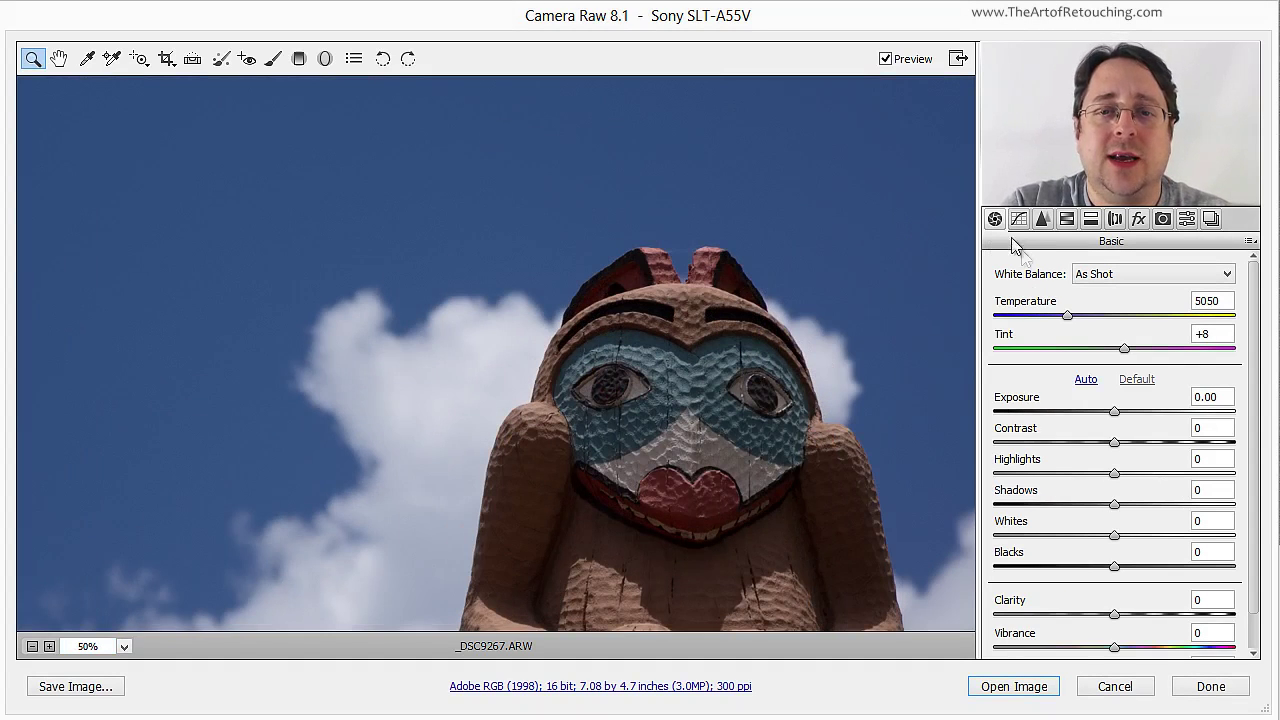
# Step: Fit the preview and drag Detail sharpening Amount down to 0
pyautogui.hotkey('ctrl', '0')
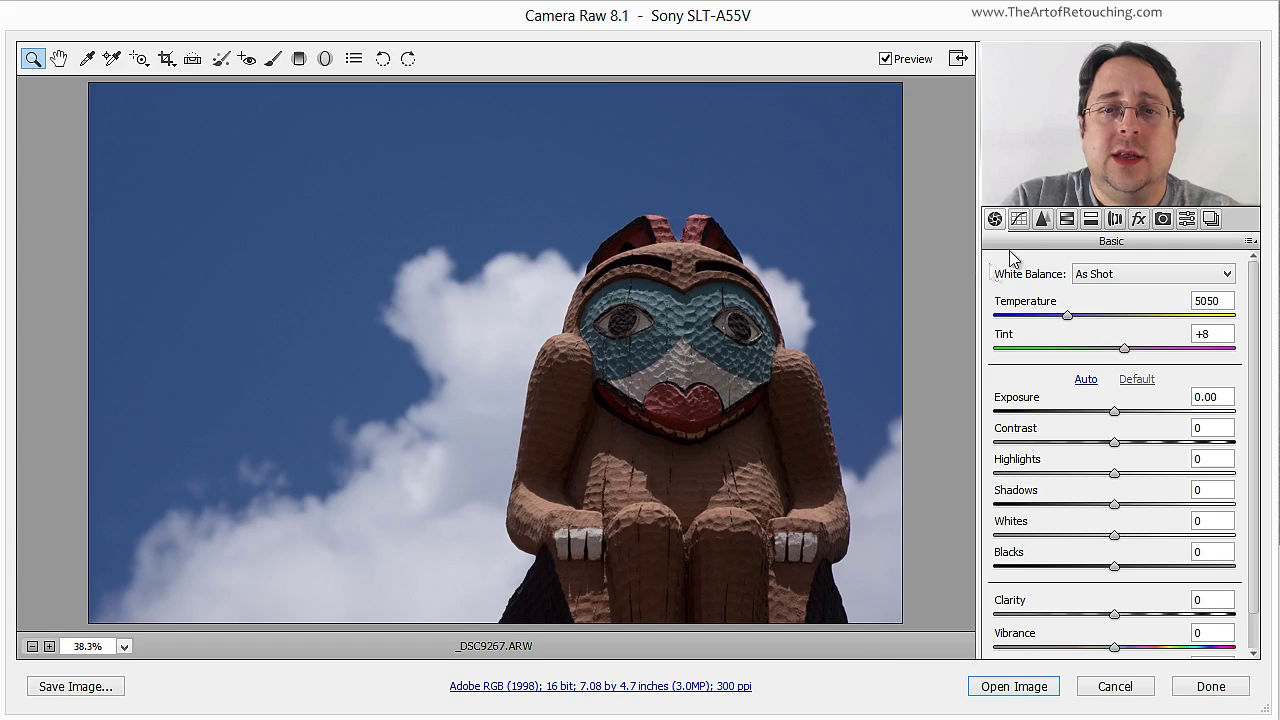
pyautogui.click(1042, 221)
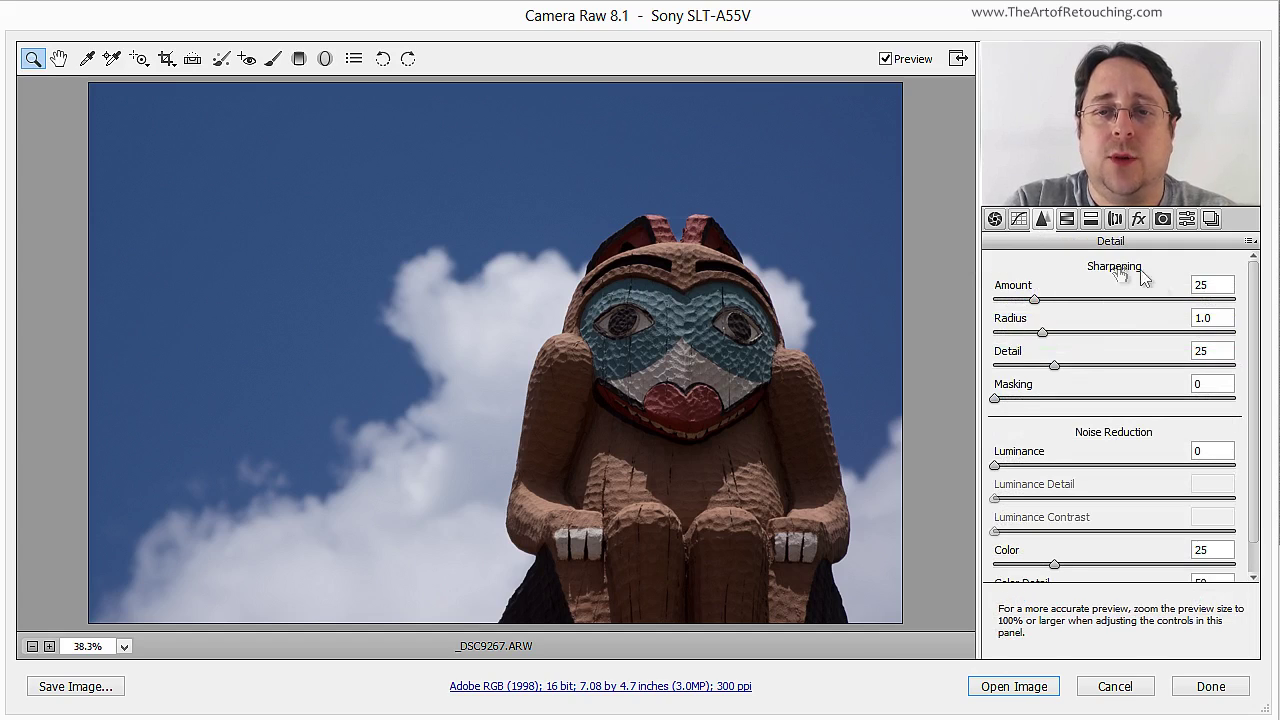
pyautogui.click(1035, 300)
pyautogui.moveTo(1035, 305); pyautogui.dragTo(970, 310)
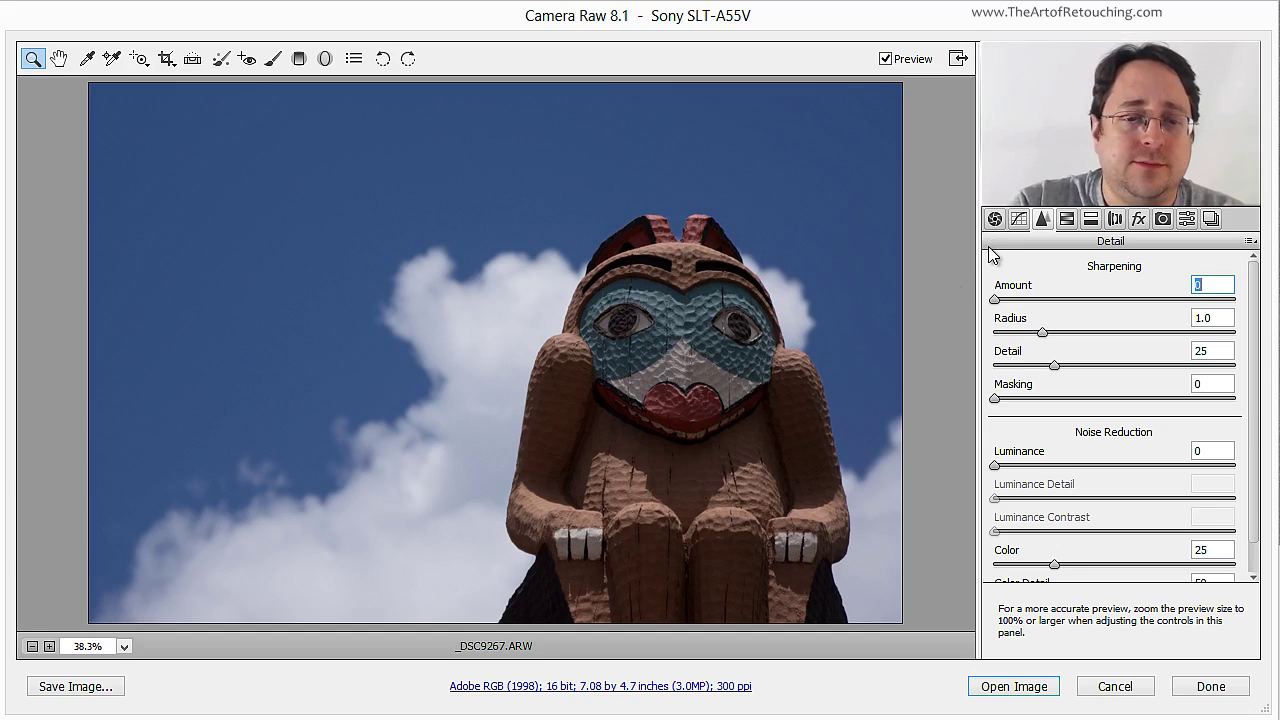
pyautogui.click(520, 686)
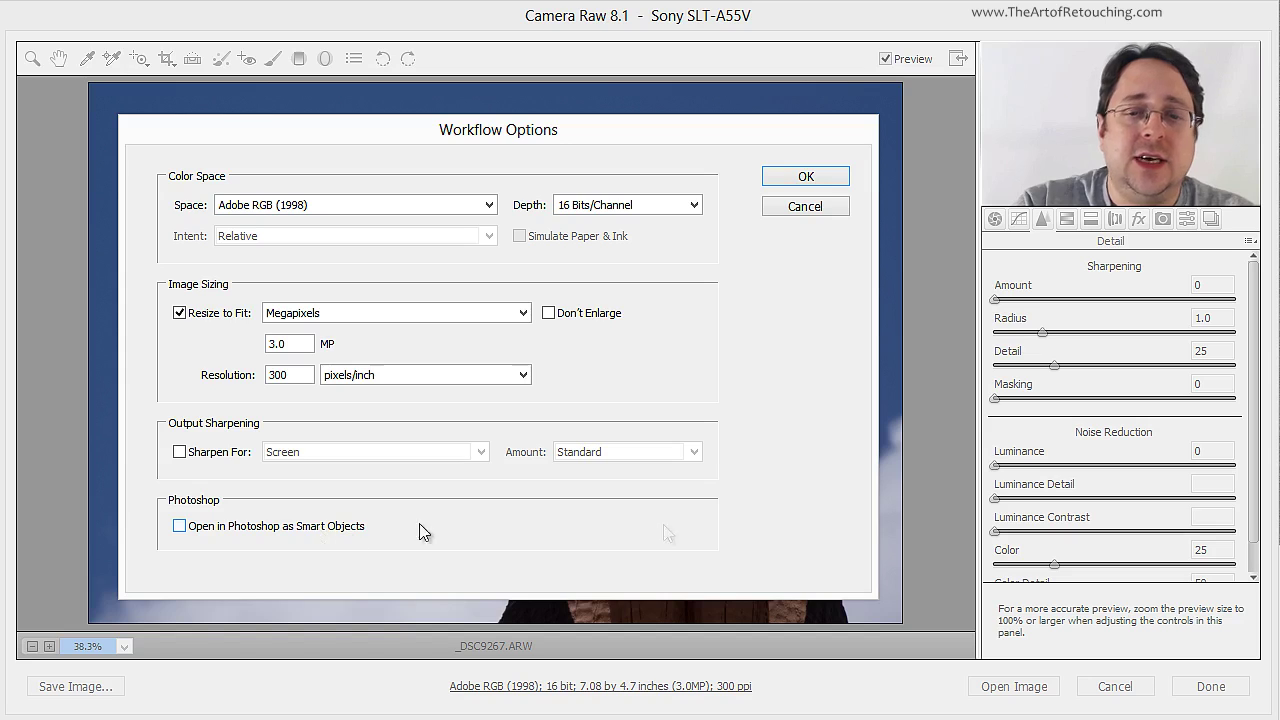
# Step: Turn on Open in Photoshop as Smart Objects in Workflow Options
pyautogui.click(795, 209)
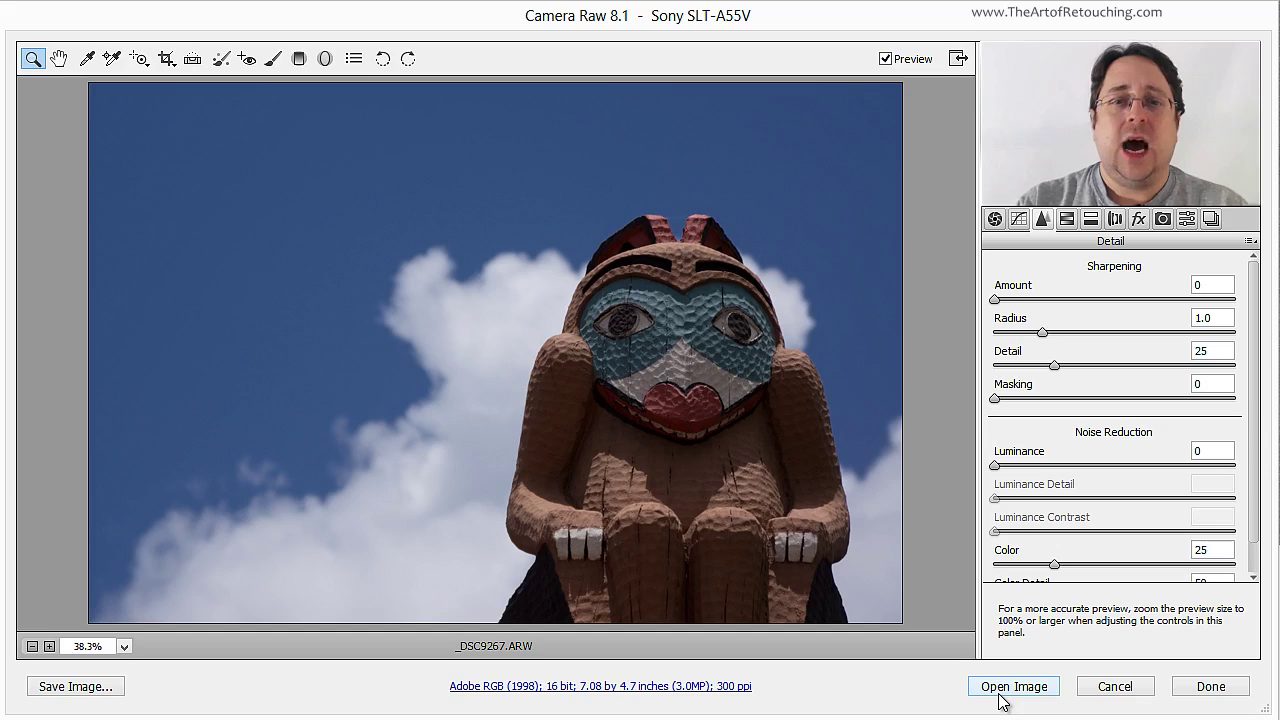
pyautogui.click(600, 686)
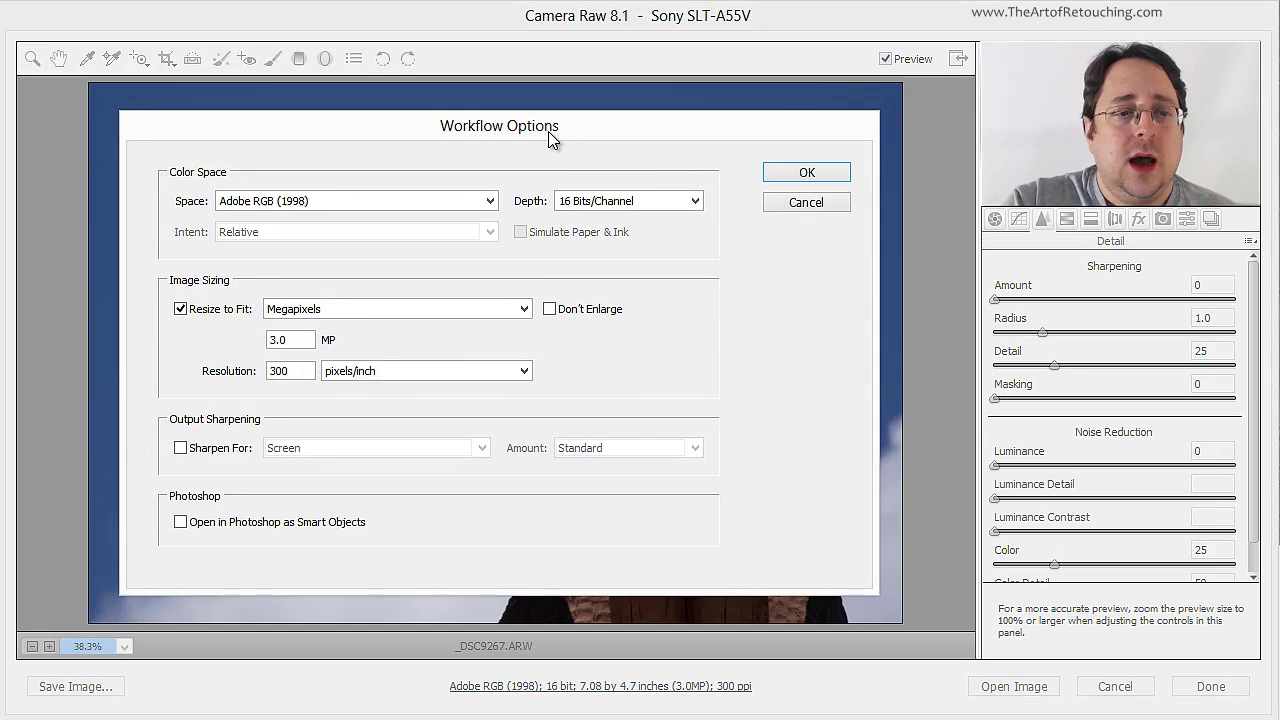
pyautogui.click(177, 524)
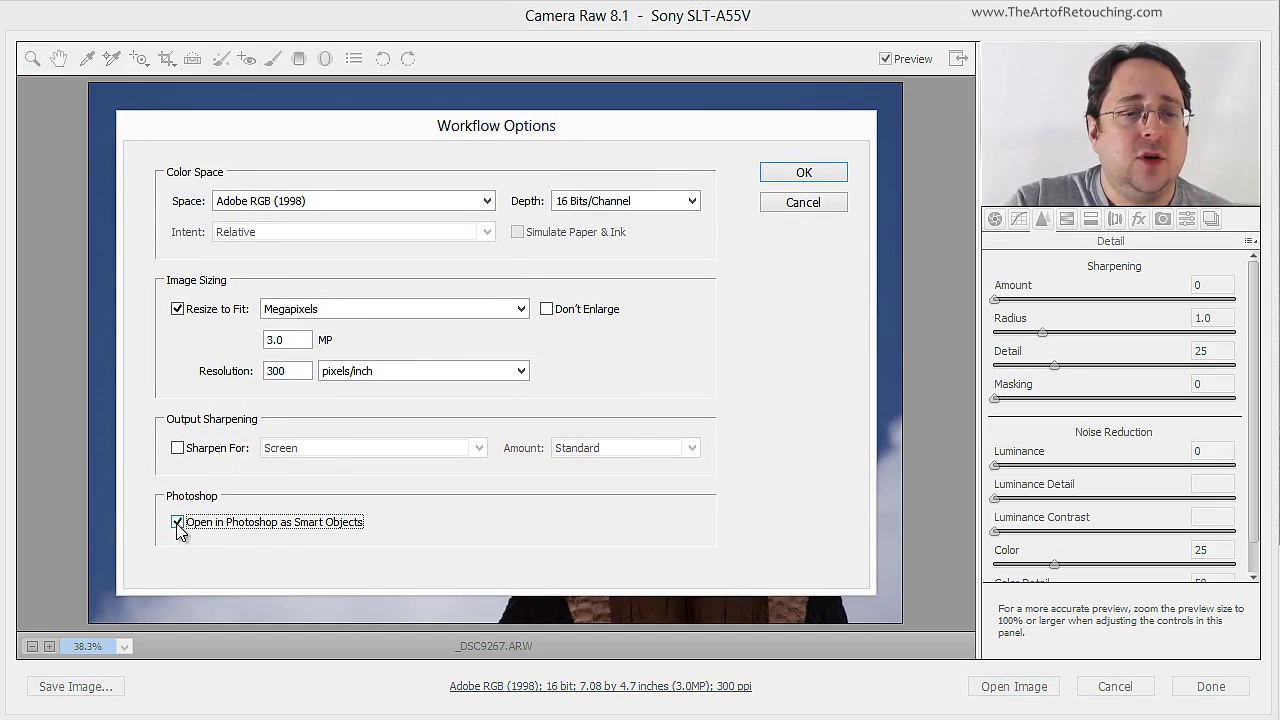
pyautogui.click(805, 175)
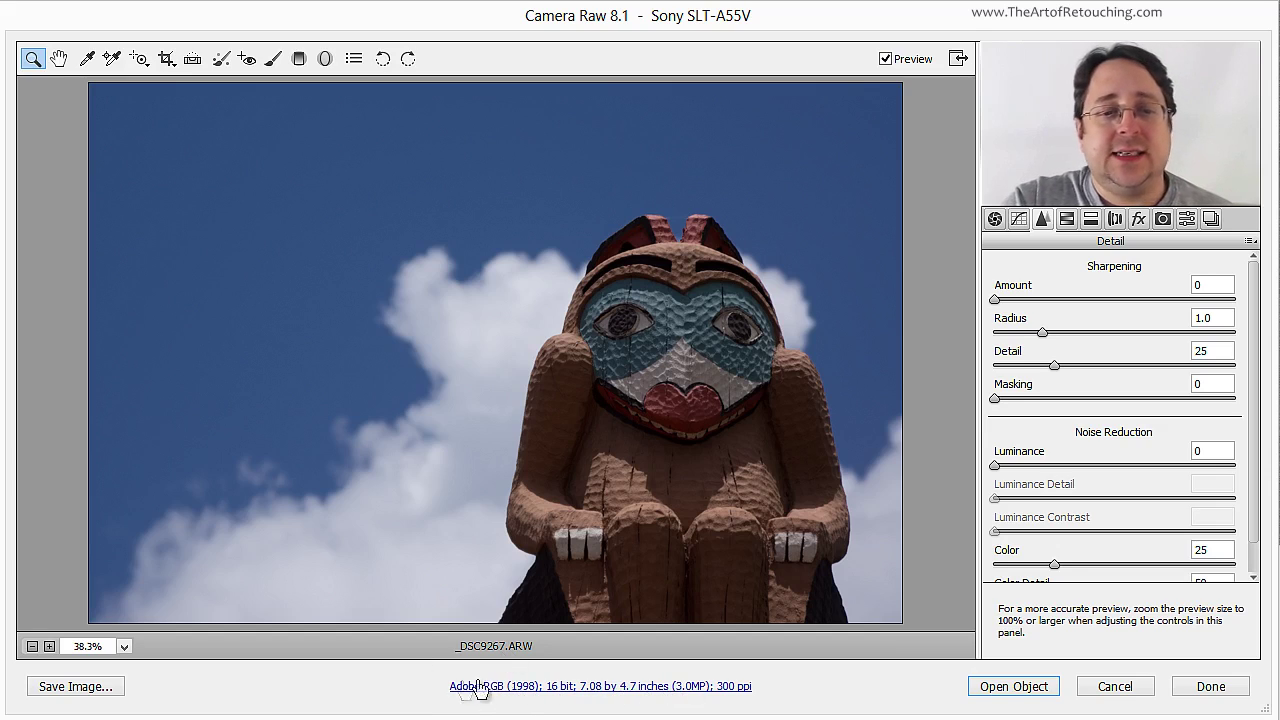
# Step: Open the photo in Photoshop as a regular image, overriding the Smart Objects setting
pyautogui.click(680, 690)
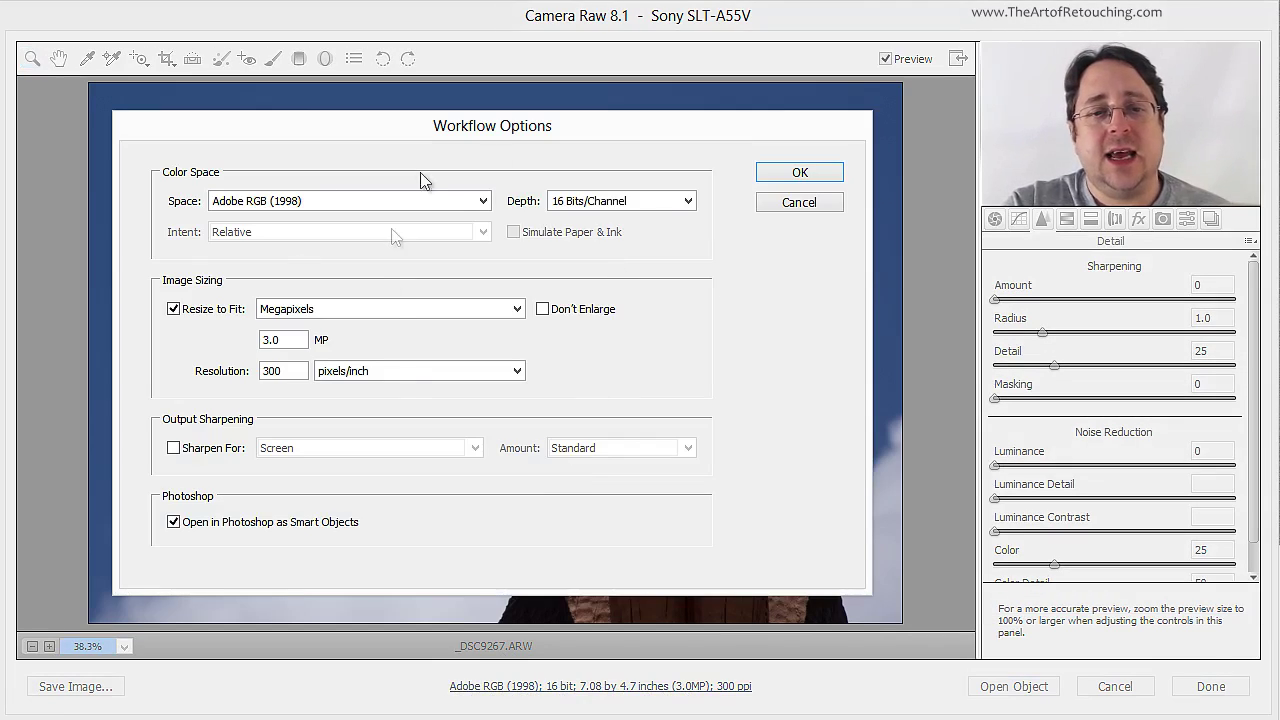
pyautogui.click(806, 177)
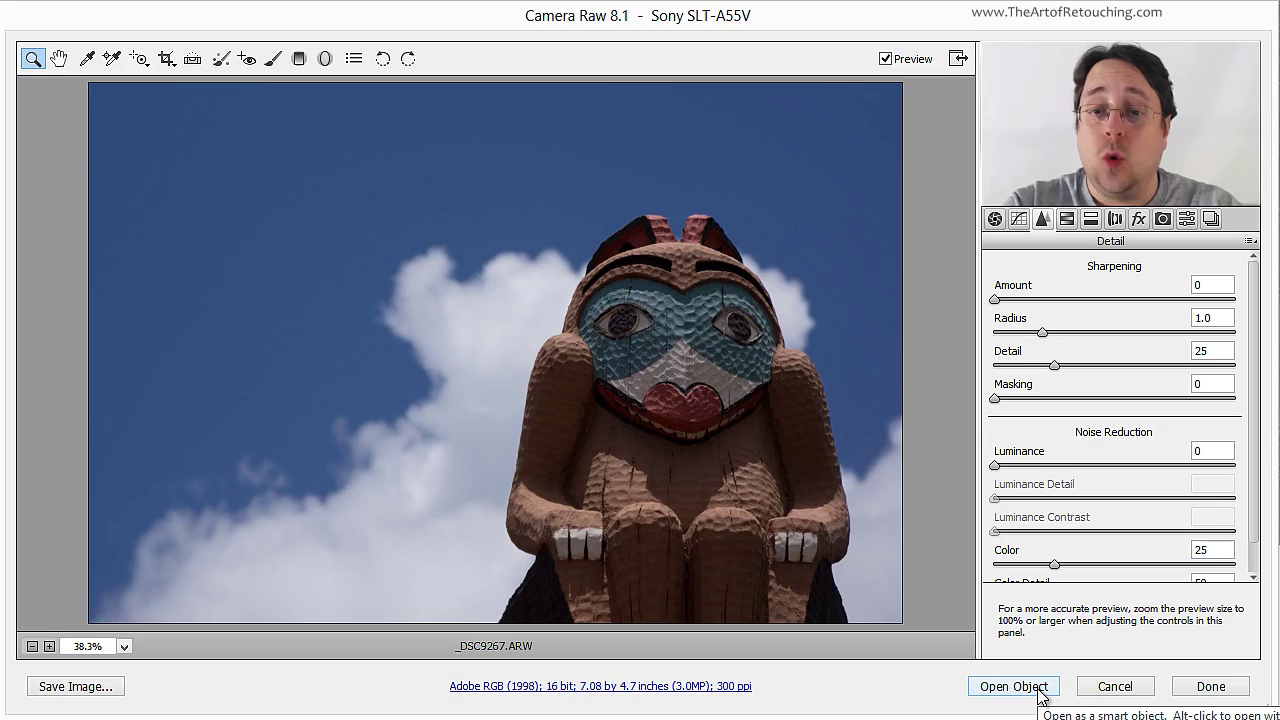
pyautogui.press('shift')
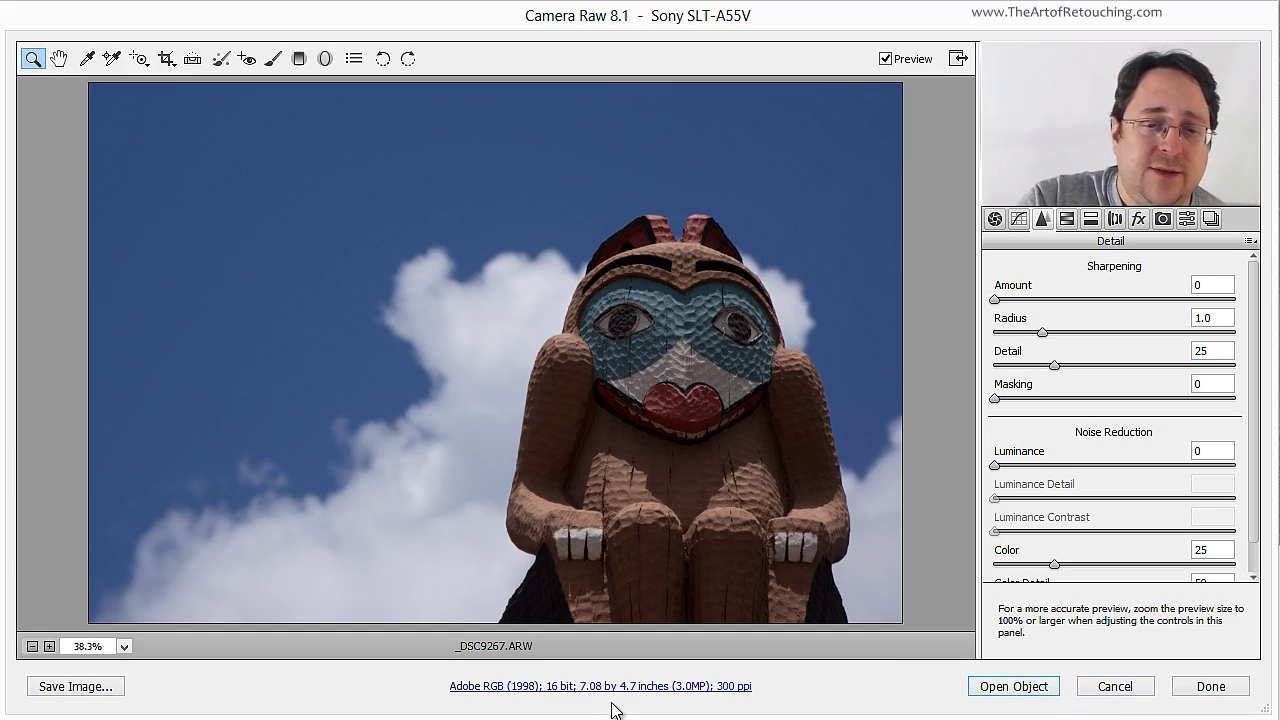
pyautogui.click(1013, 686)
# Step: Check Image Size shows 2124 × 1411 px at 300 ppi, then dismiss it
pyautogui.click(140, 16)
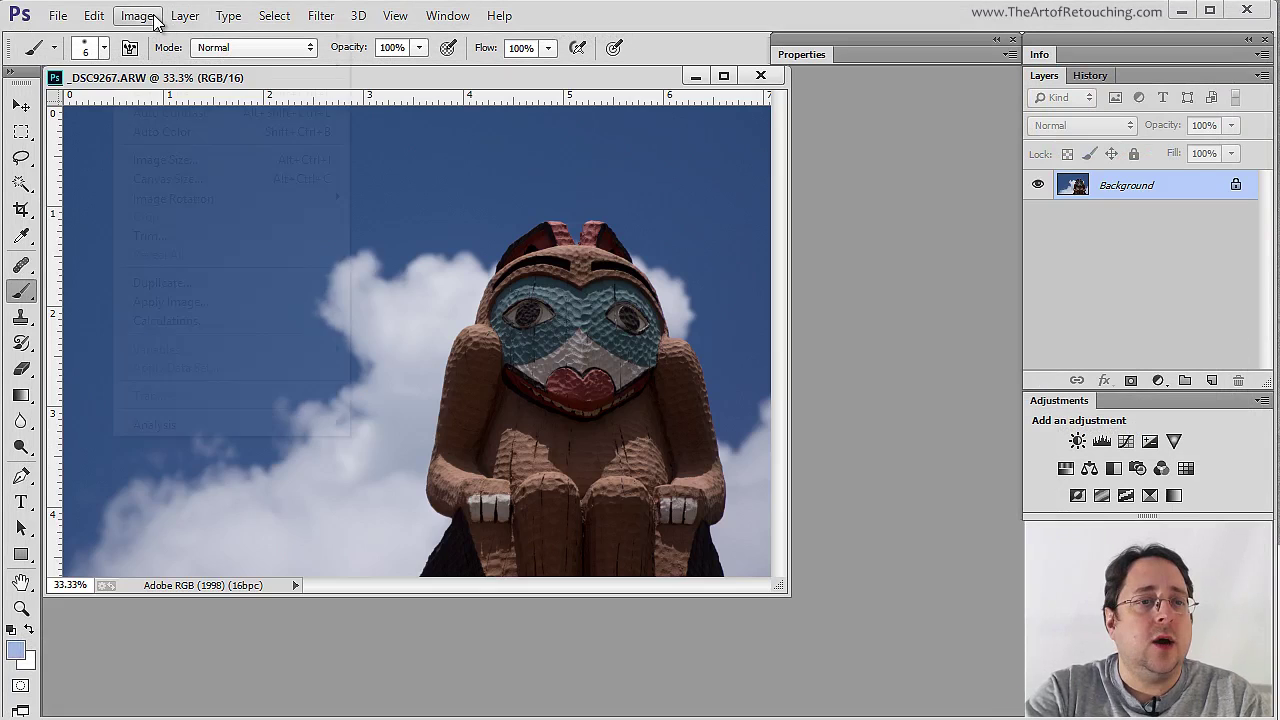
pyautogui.click(170, 160)
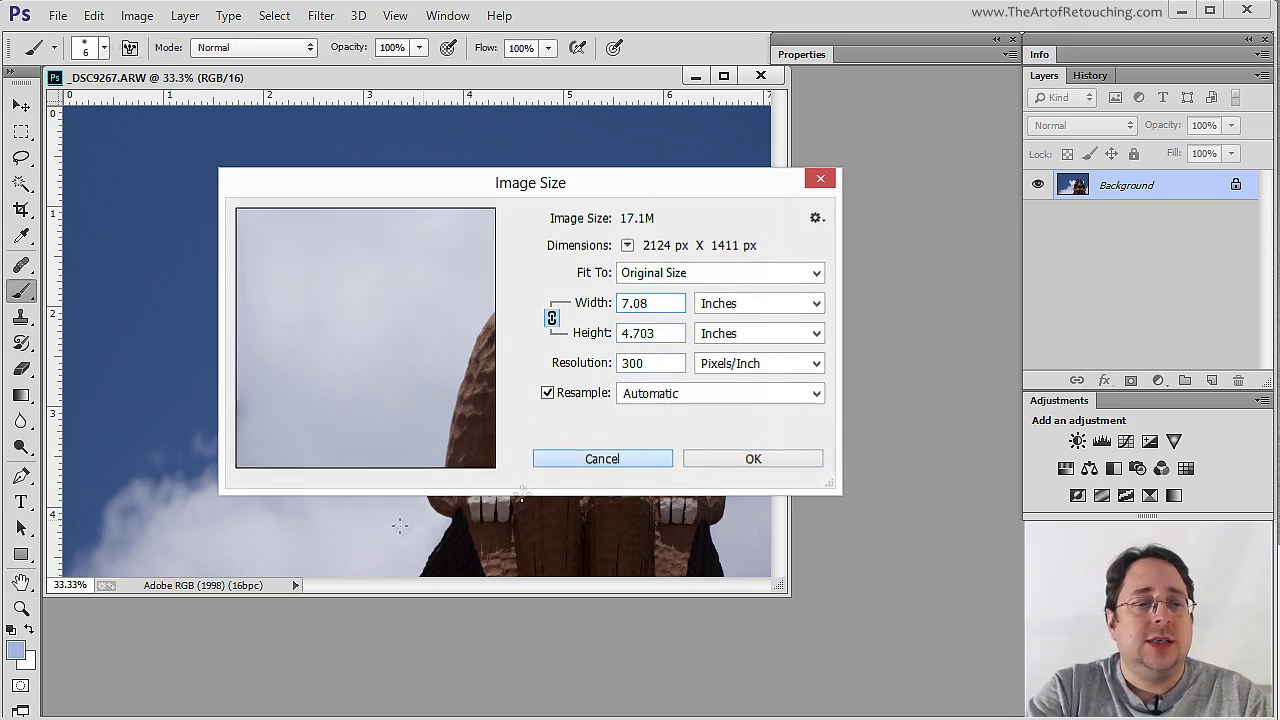
pyautogui.press('Escape')
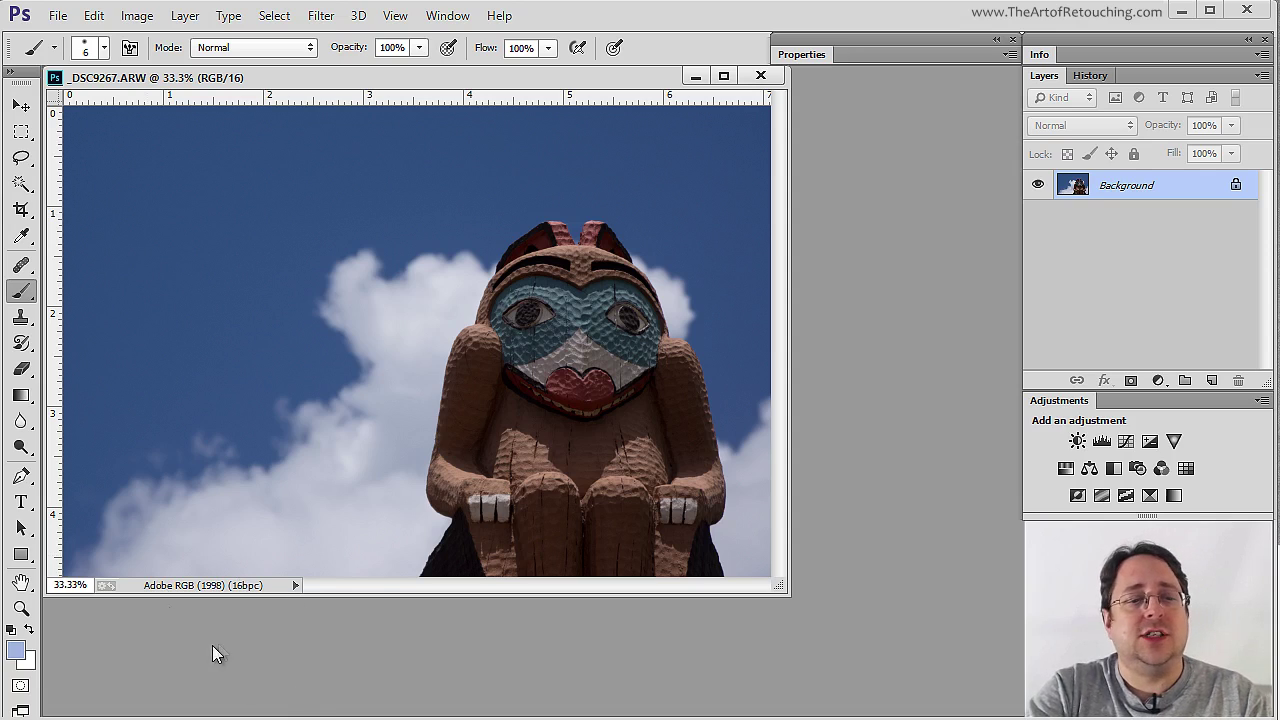
pyautogui.click(296, 586)
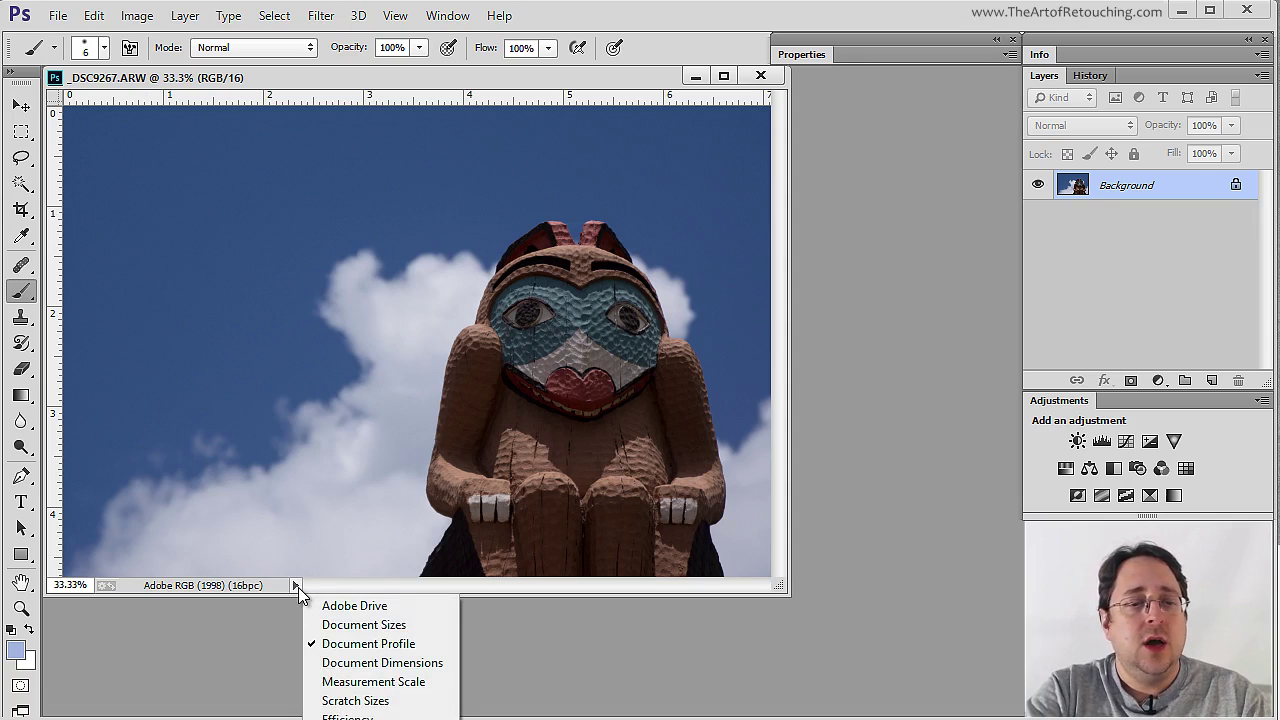
pyautogui.click(414, 645)
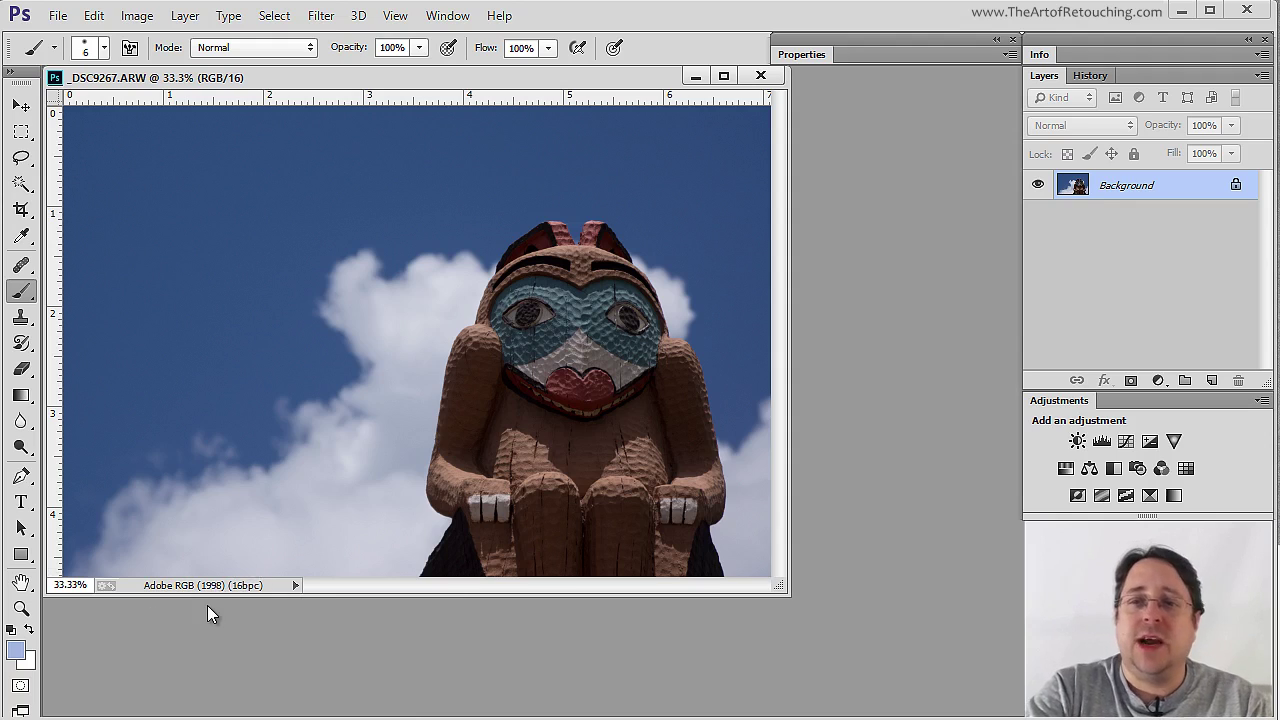